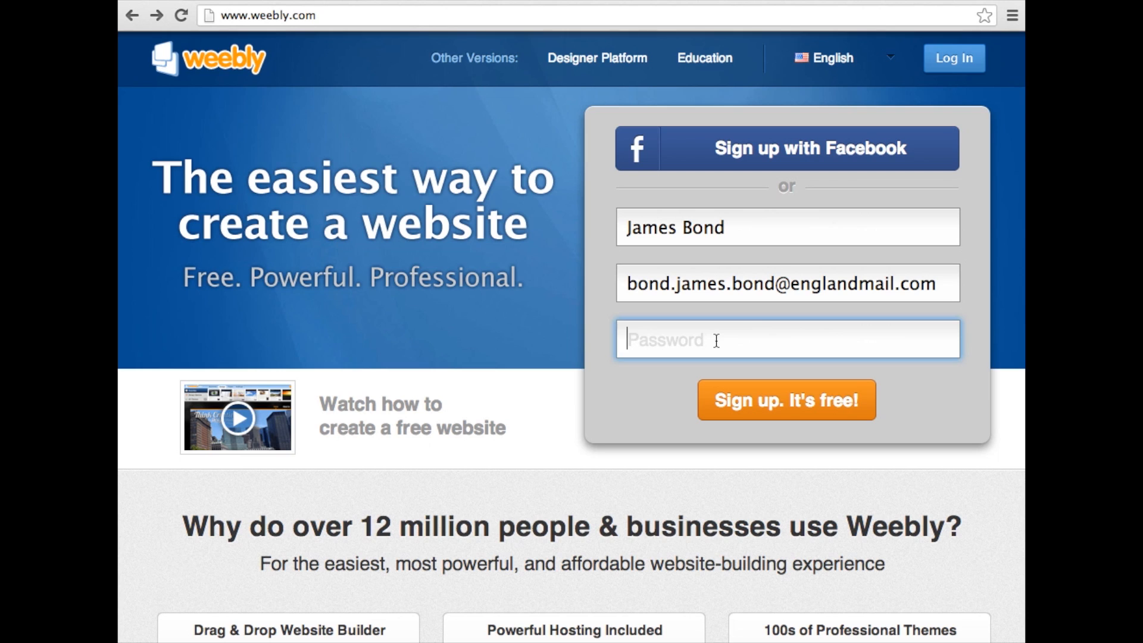
Enter the account password in the sign-up form and submit the free registration
{"action": "type", "text": "••••"}
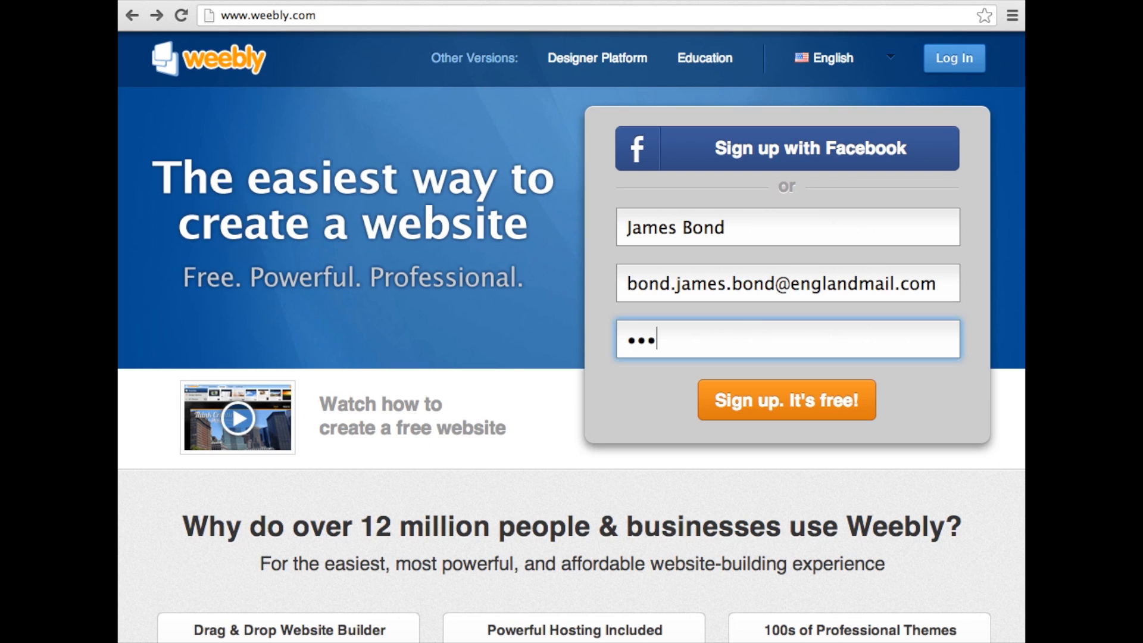
{"action": "type", "text": "•••"}
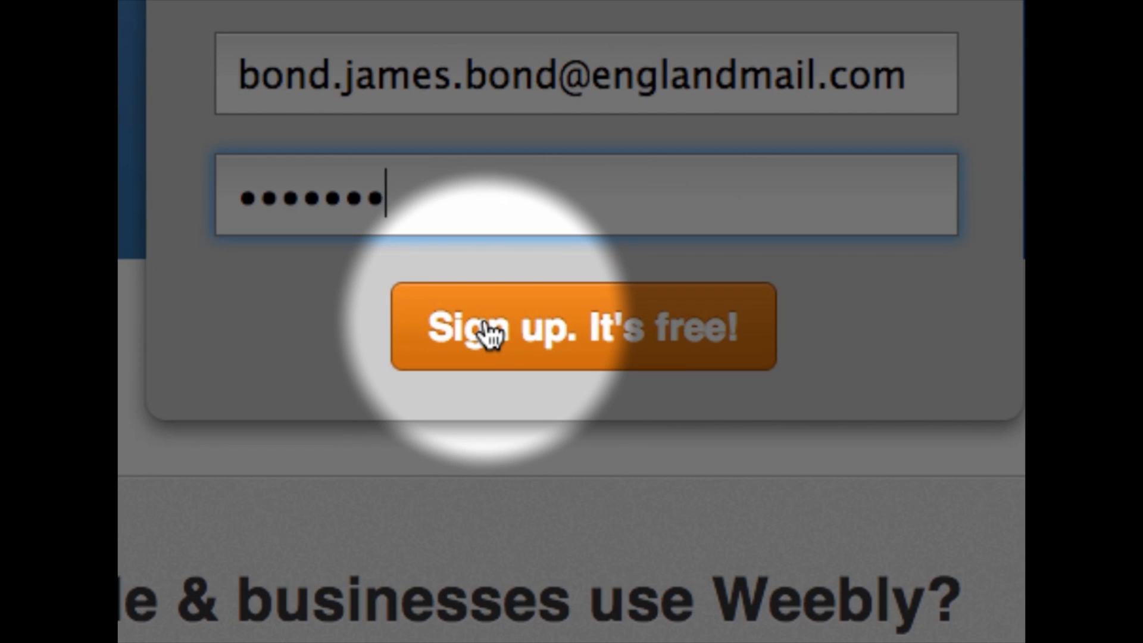
{"action": "left_click", "coordinate": [487, 333]}
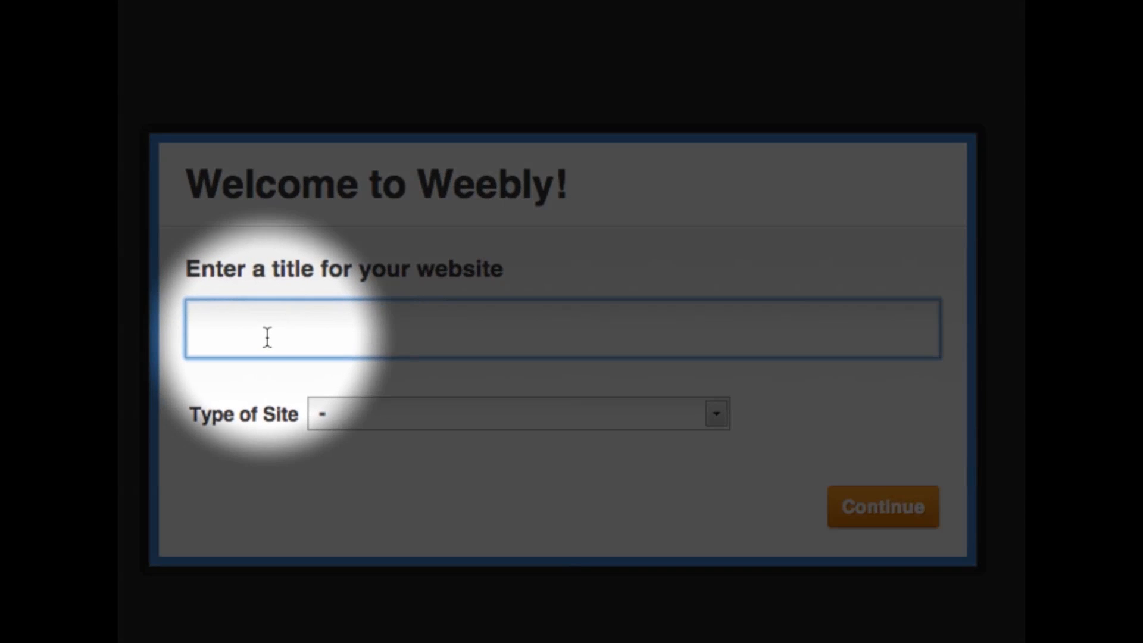
Title the website "James Bond Portfolio", set its type of site to Portfolio, and continue to the domain choice
{"action": "type", "text": "James "}
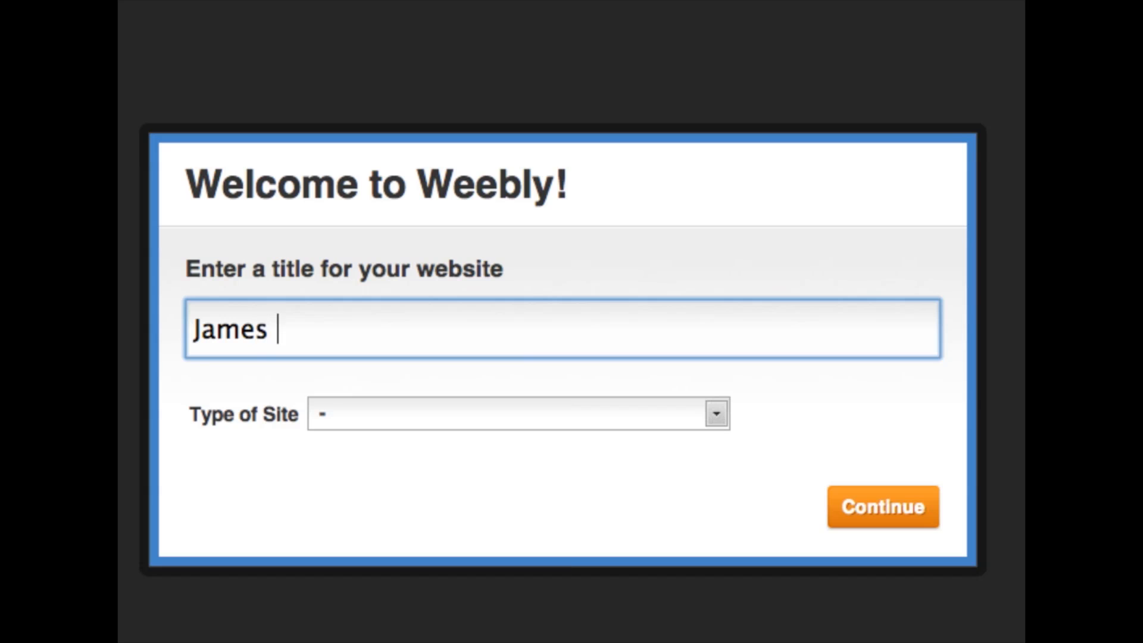
{"action": "type", "text": "Bond P"}
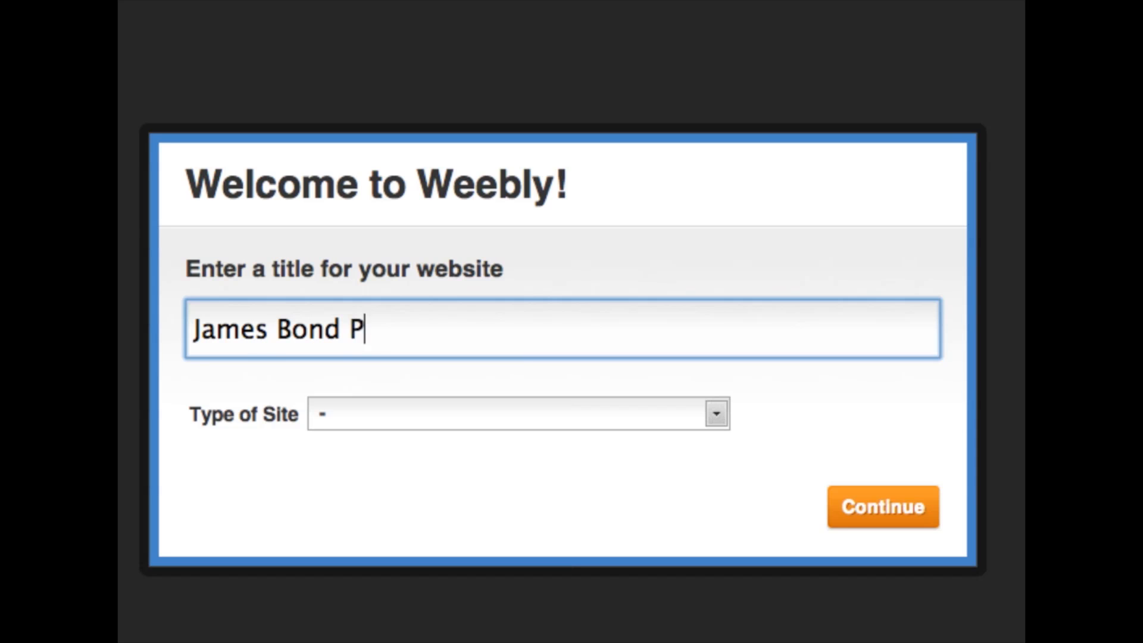
{"action": "type", "text": "ortf"}
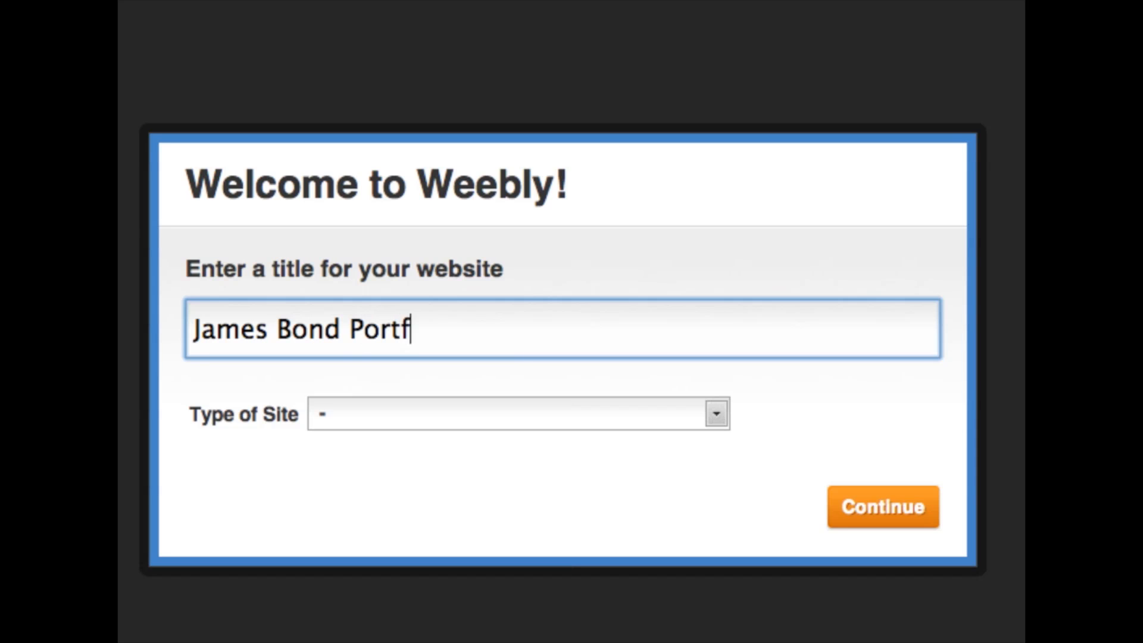
{"action": "type", "text": "olio"}
{"action": "key", "text": "Tab"}
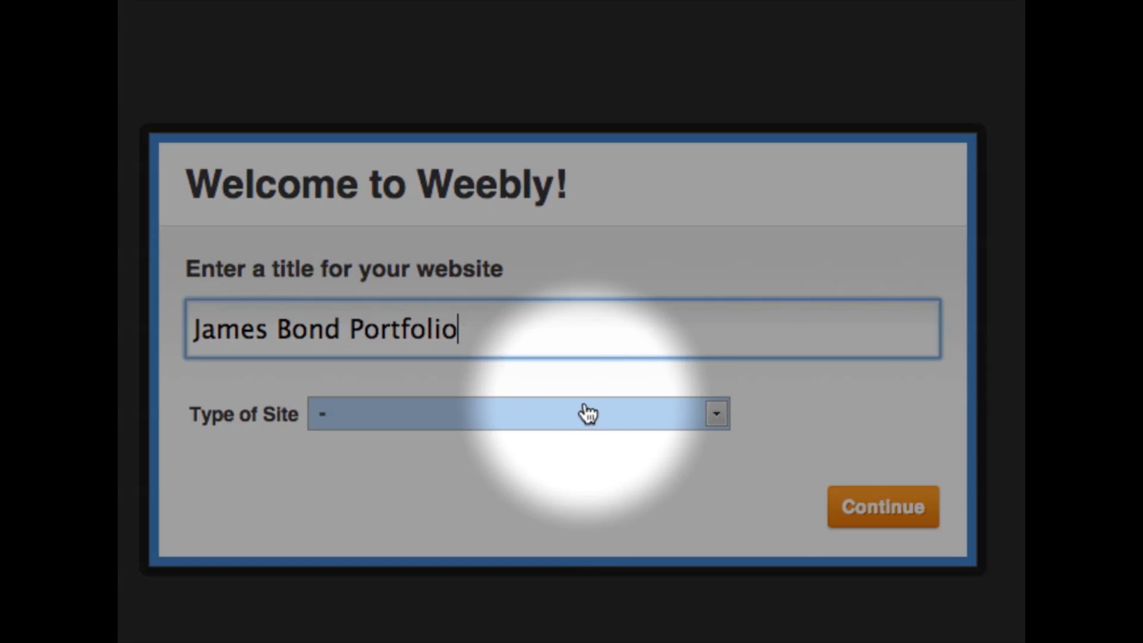
{"action": "left_click", "coordinate": [665, 419]}
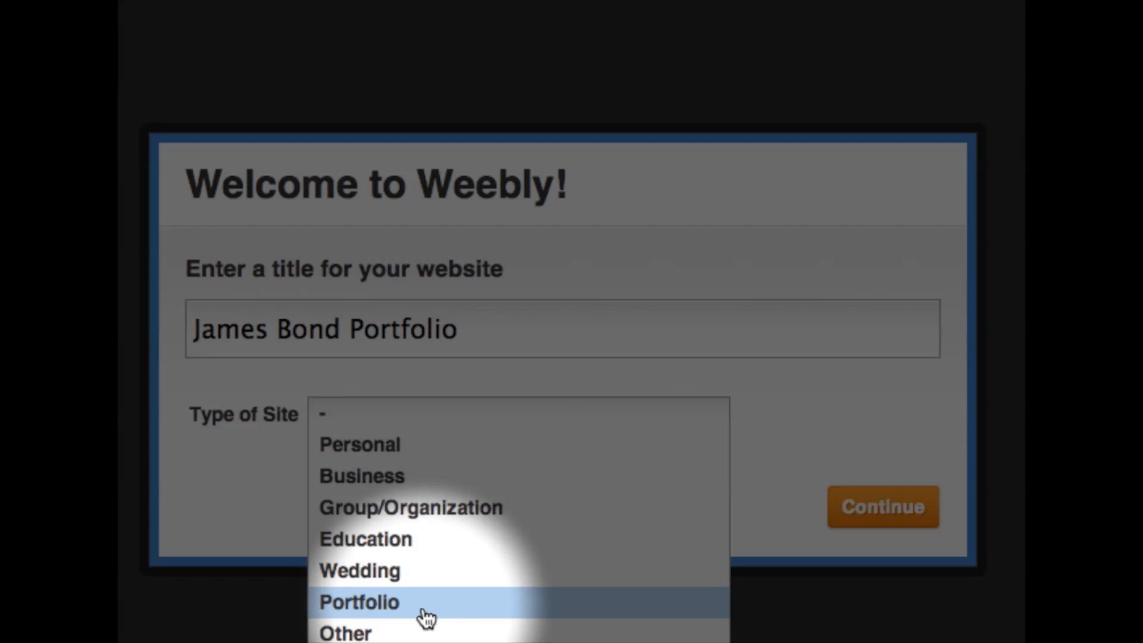
{"action": "left_click", "coordinate": [423, 610]}
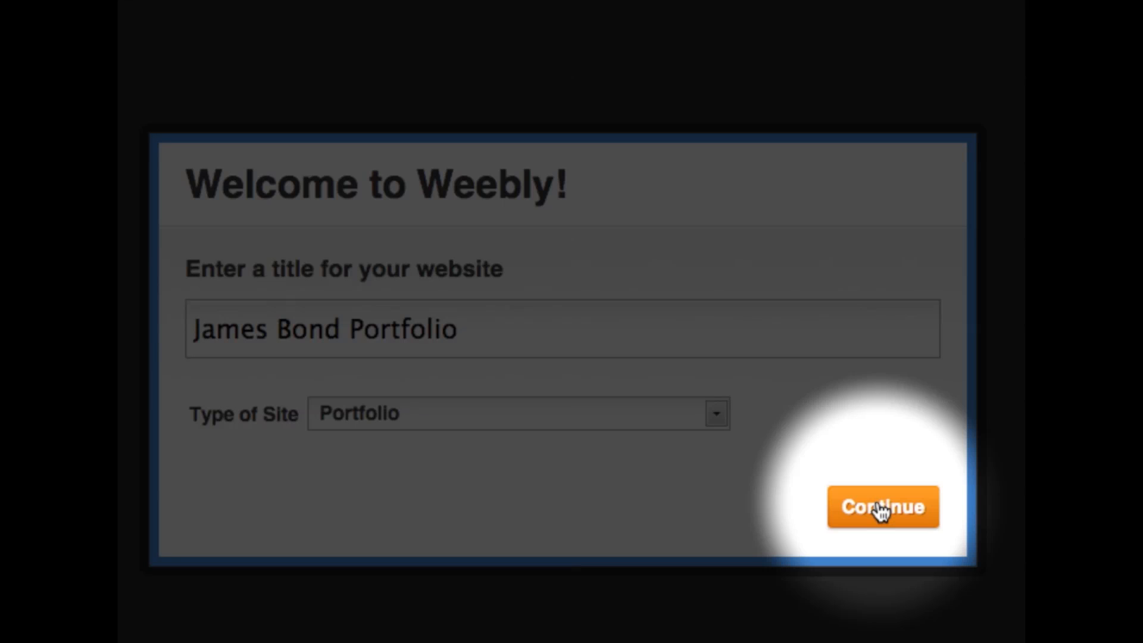
{"action": "left_click", "coordinate": [881, 509]}
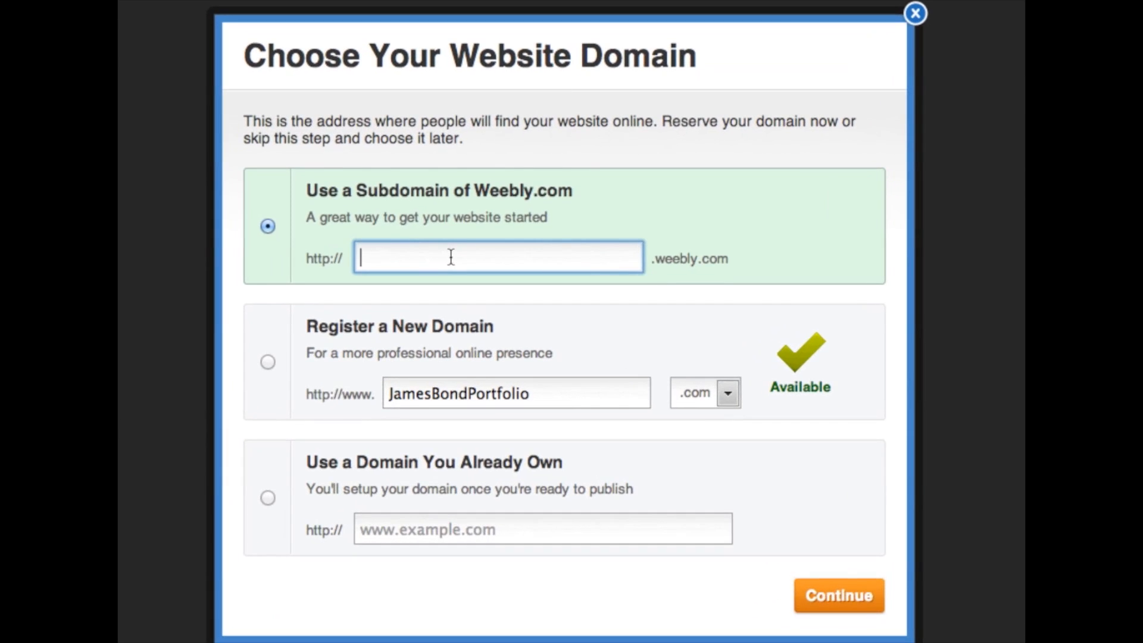
Choose the Weebly subdomain "JamesBondPortfolio" as the website's address and continue to the editor
{"action": "type", "text": "JamesBon"}
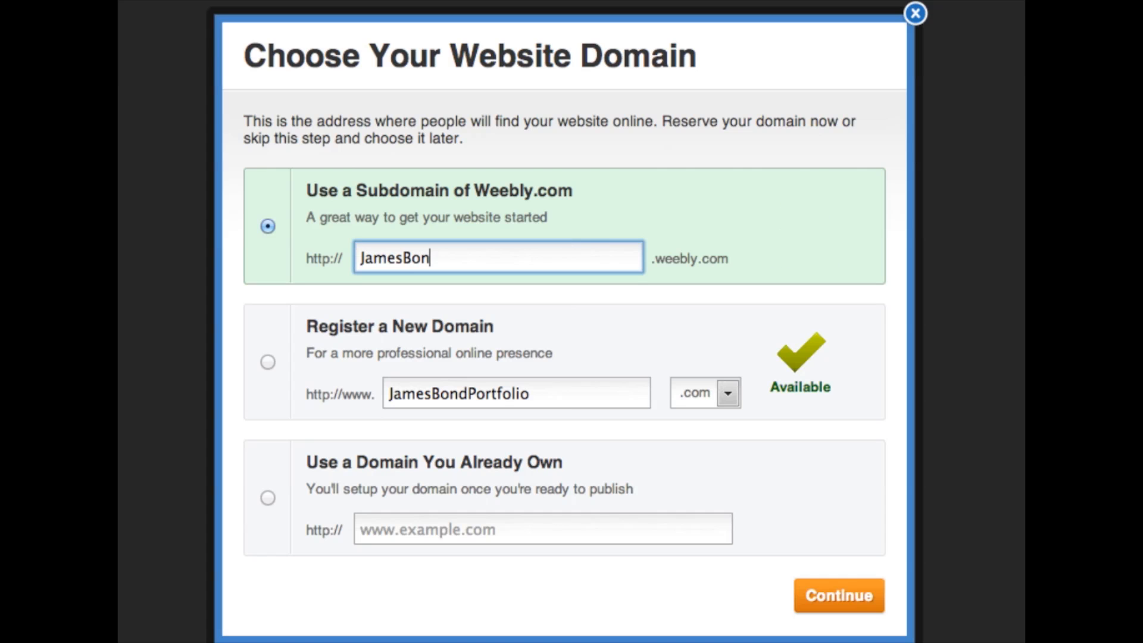
{"action": "type", "text": "dPortfolio"}
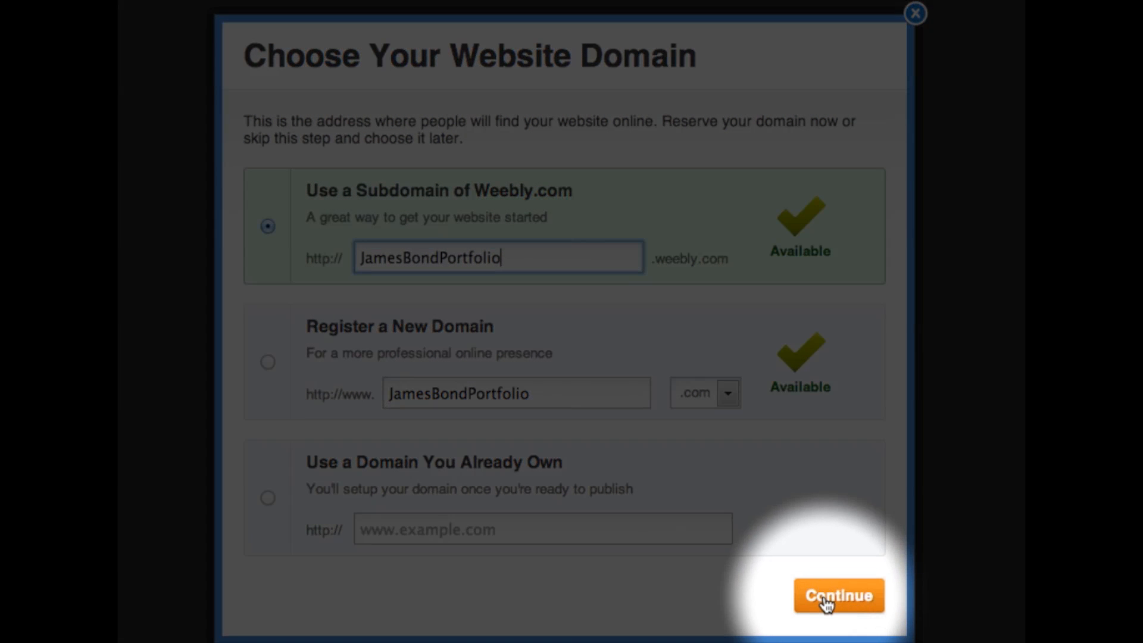
{"action": "left_click", "coordinate": [826, 603]}
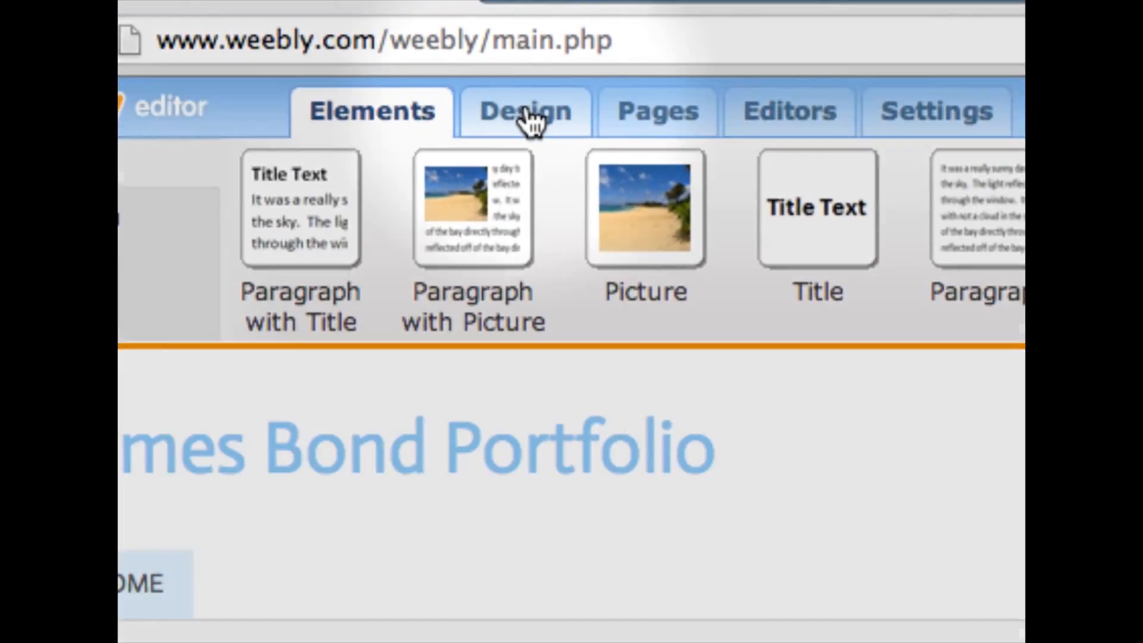
Apply the black favorite theme with the road header picture to the site and look over the whole home page
{"action": "left_click", "coordinate": [381, 51]}
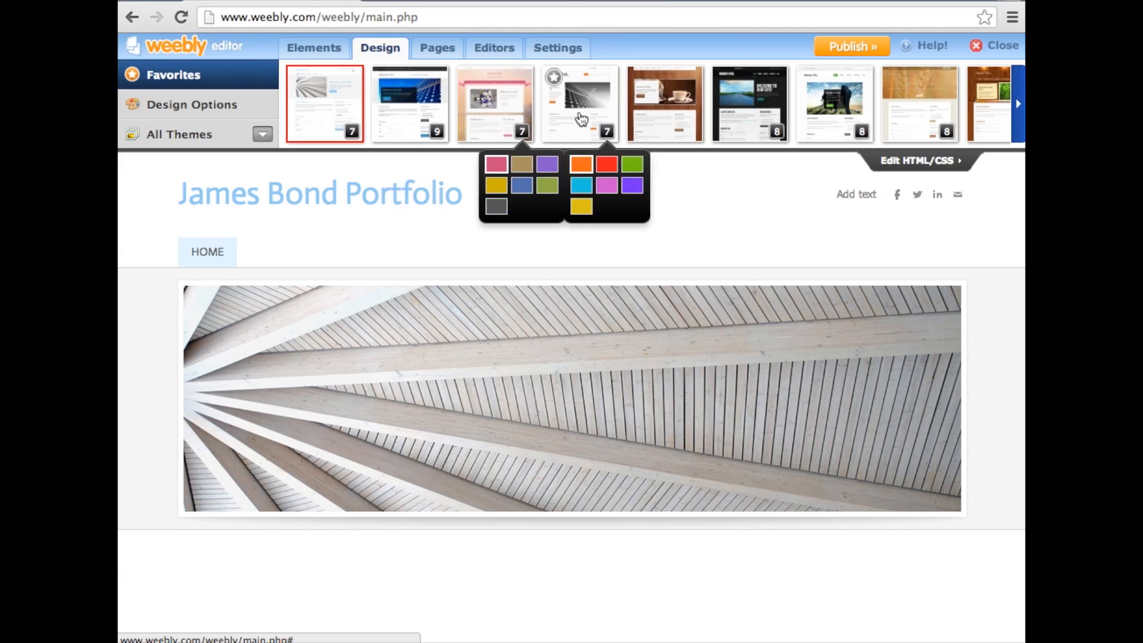
{"action": "mouse_move", "coordinate": [741, 115]}
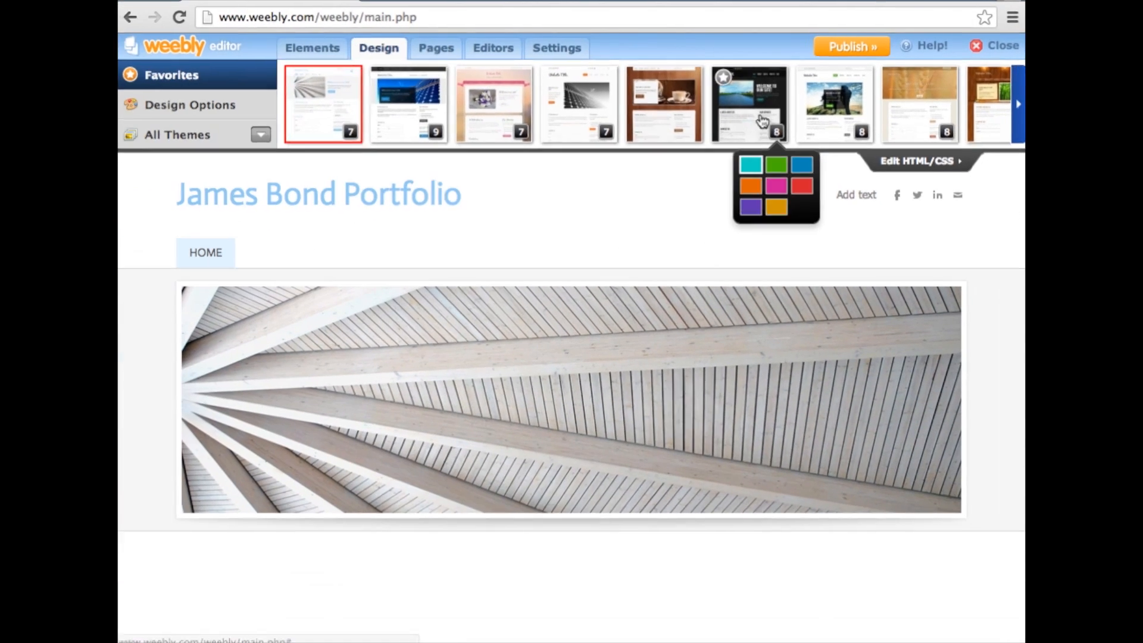
{"action": "left_click", "coordinate": [762, 100]}
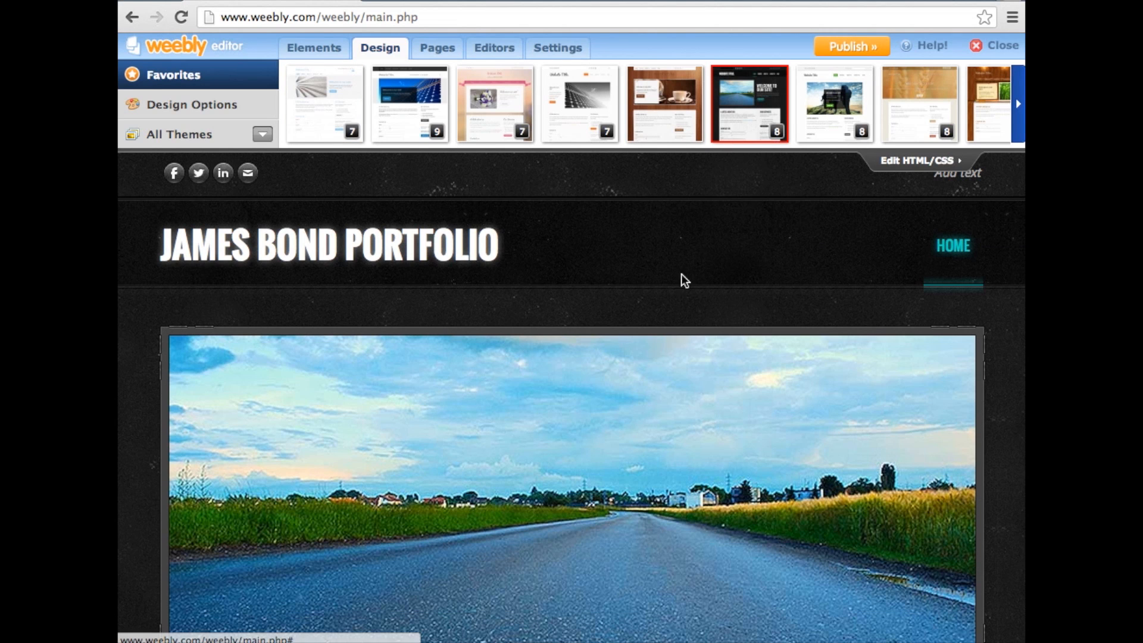
{"action": "scroll", "coordinate": [673, 400], "scroll_direction": "down", "scroll_amount": 7}
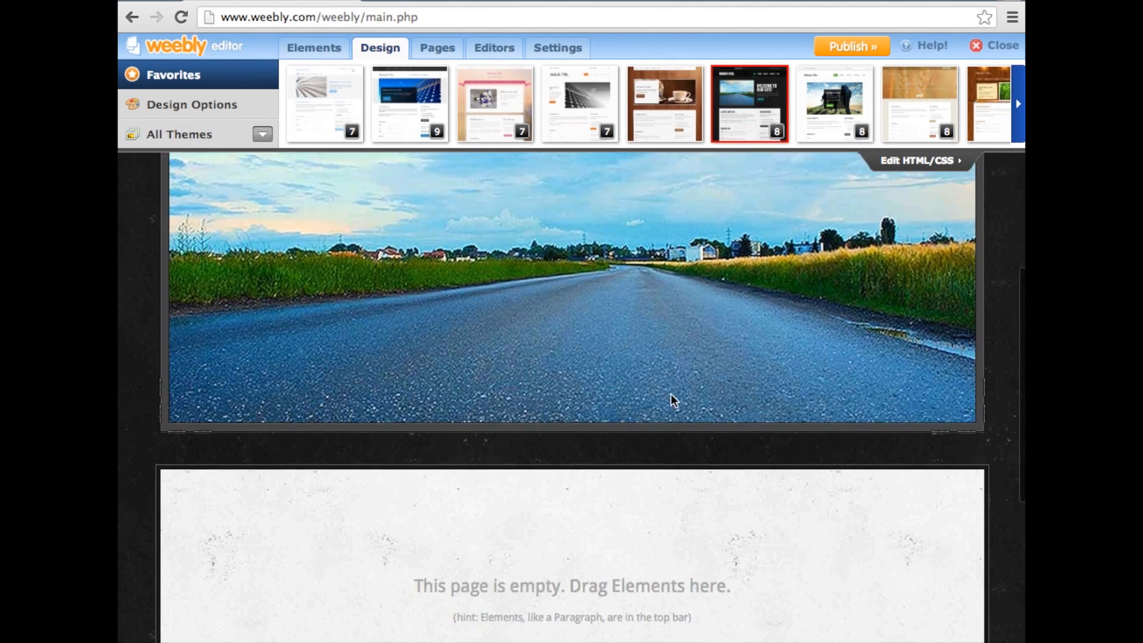
{"action": "scroll", "coordinate": [672, 400], "scroll_direction": "down", "scroll_amount": 3}
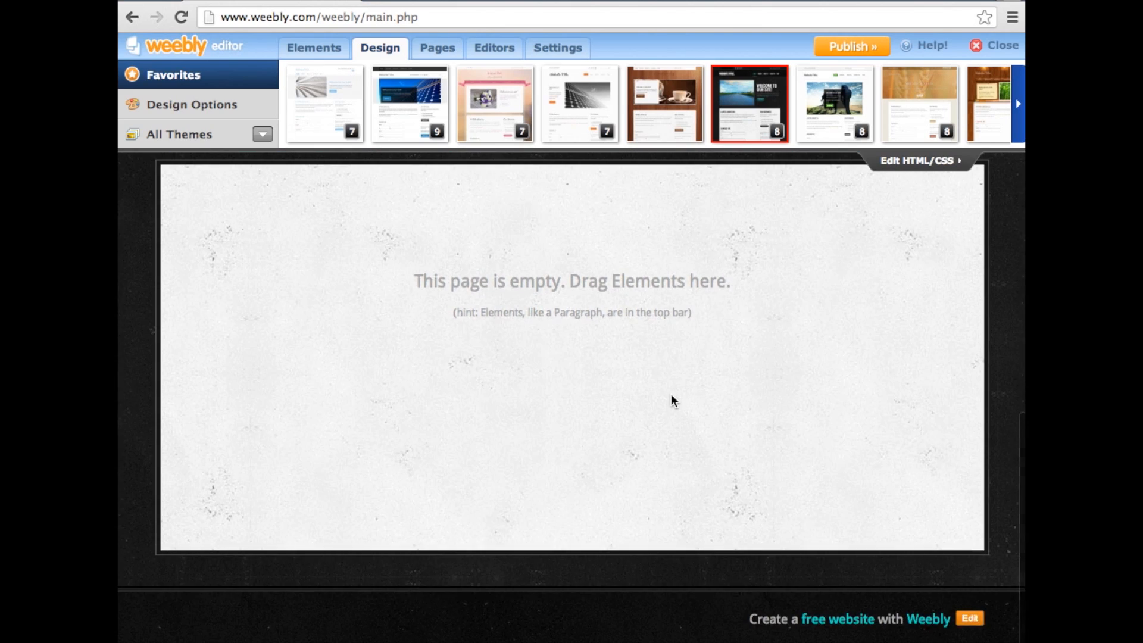
{"action": "scroll", "coordinate": [672, 400], "scroll_direction": "up", "scroll_amount": 10}
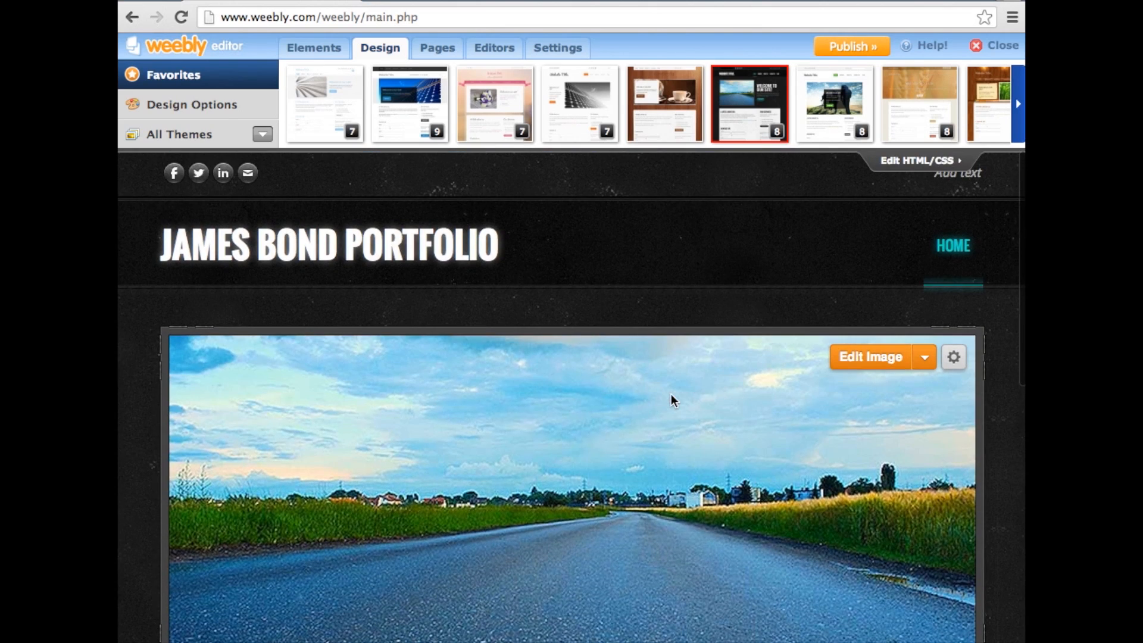
Add a page named "About Me" that uses the content-only layout without a header image
{"action": "mouse_move", "coordinate": [407, 243]}
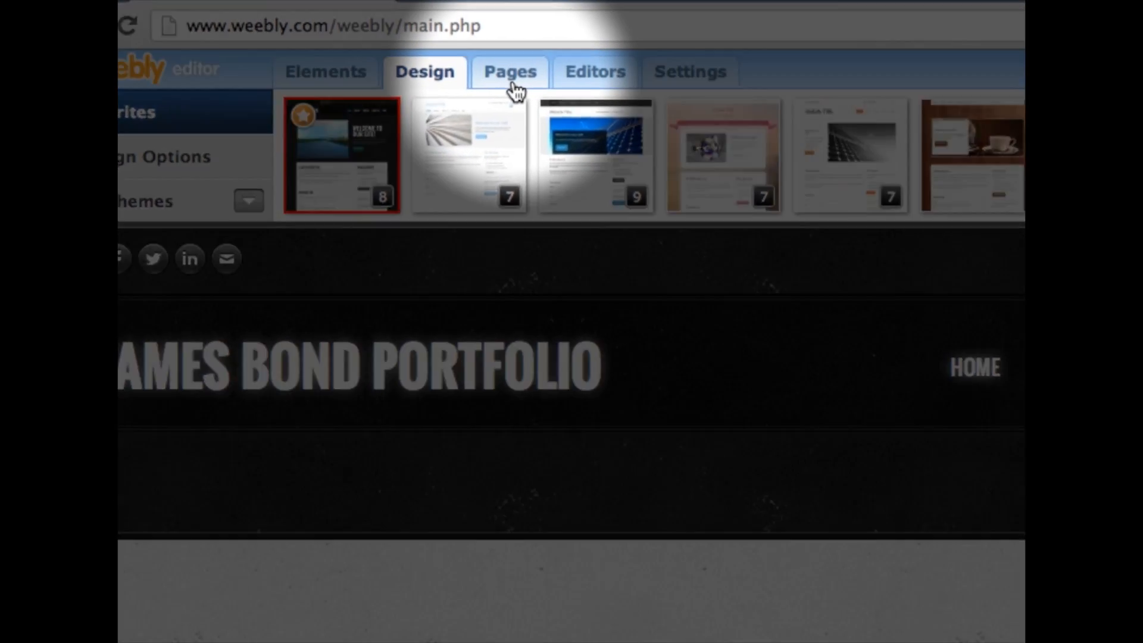
{"action": "left_click", "coordinate": [440, 55]}
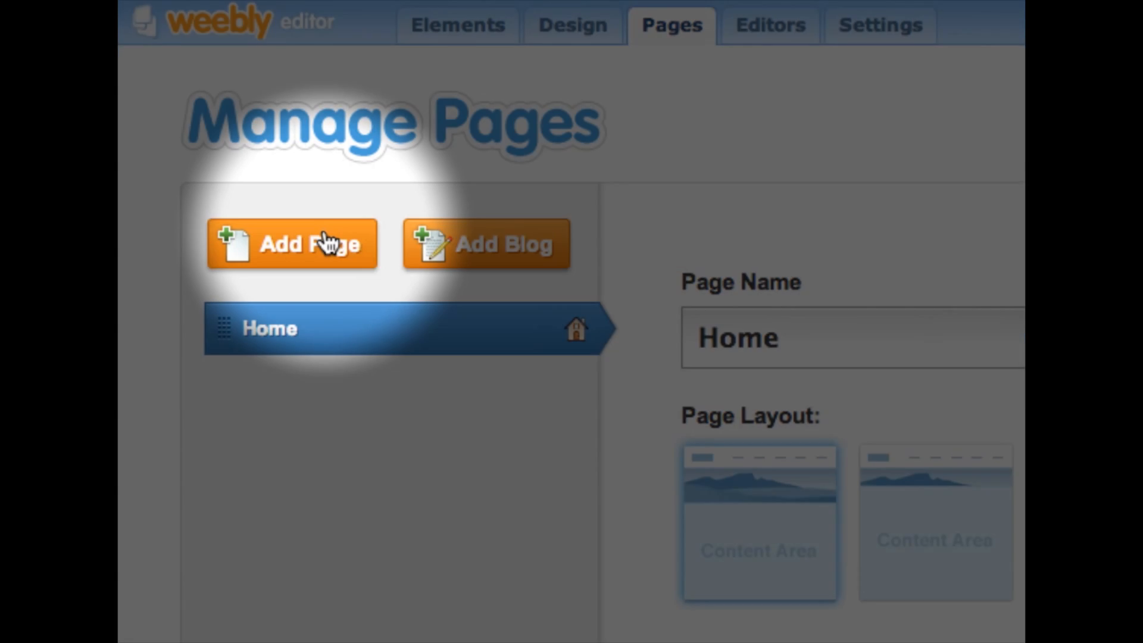
{"action": "left_click", "coordinate": [327, 242]}
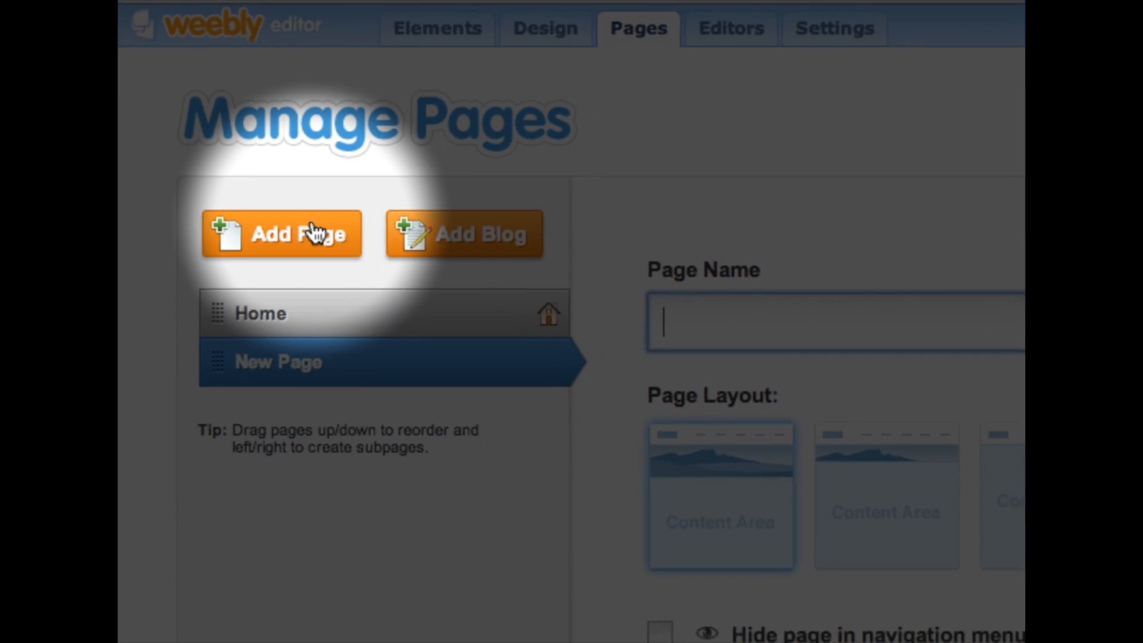
{"action": "type", "text": "About Me"}
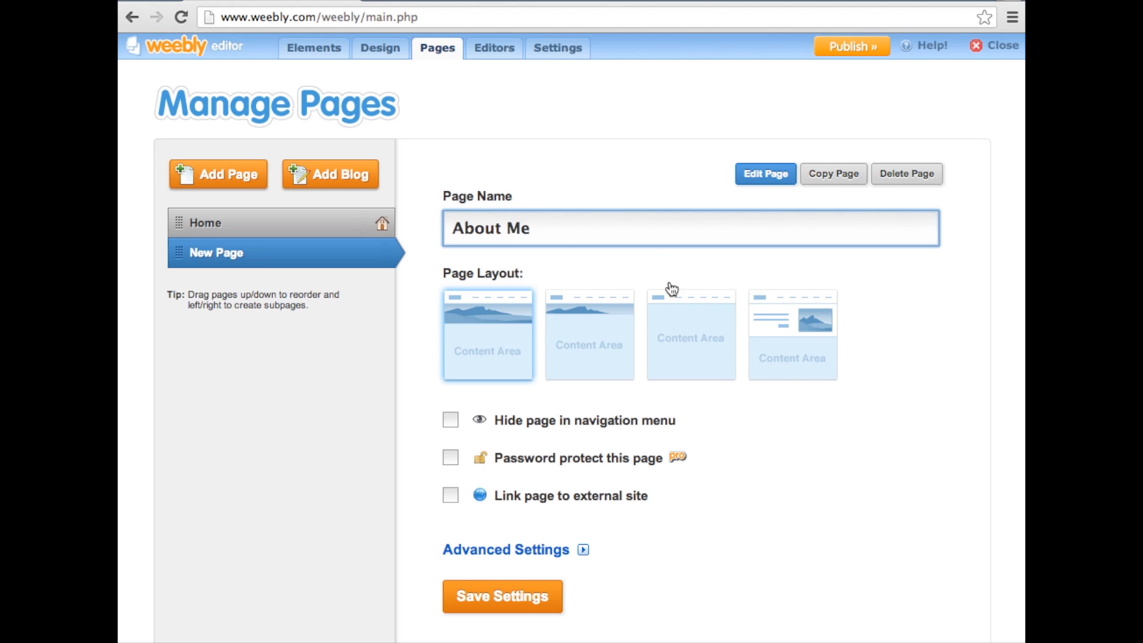
{"action": "left_click", "coordinate": [686, 334]}
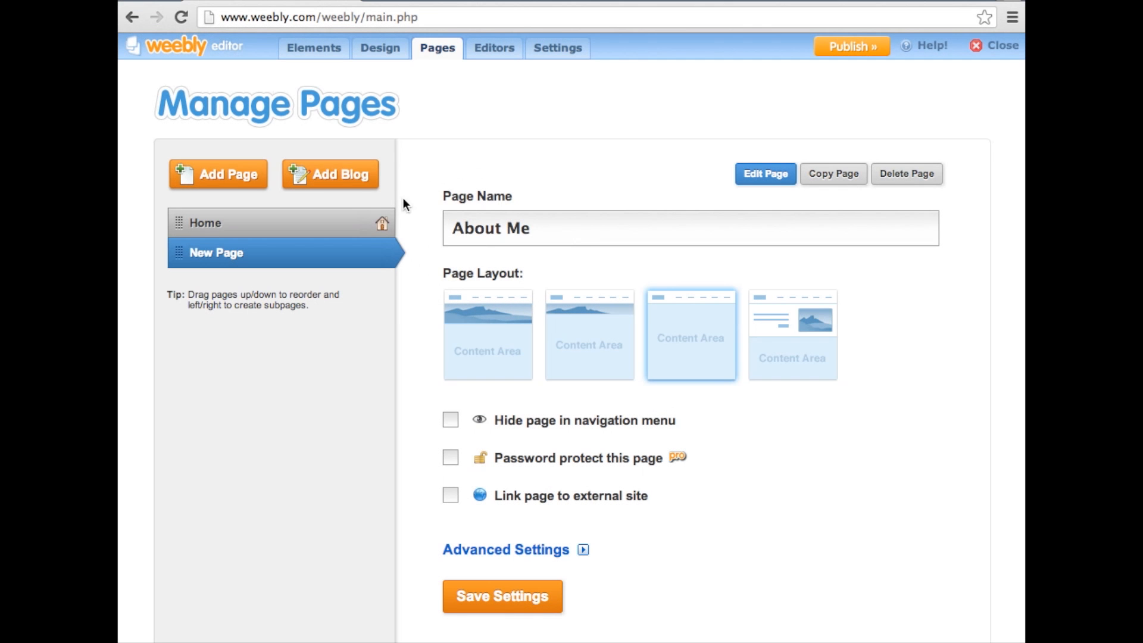
Add a page named "Technical Skills" with the content-only layout without a header image and save its settings
{"action": "left_click", "coordinate": [252, 187]}
{"action": "type", "text": "Technical Sk"}
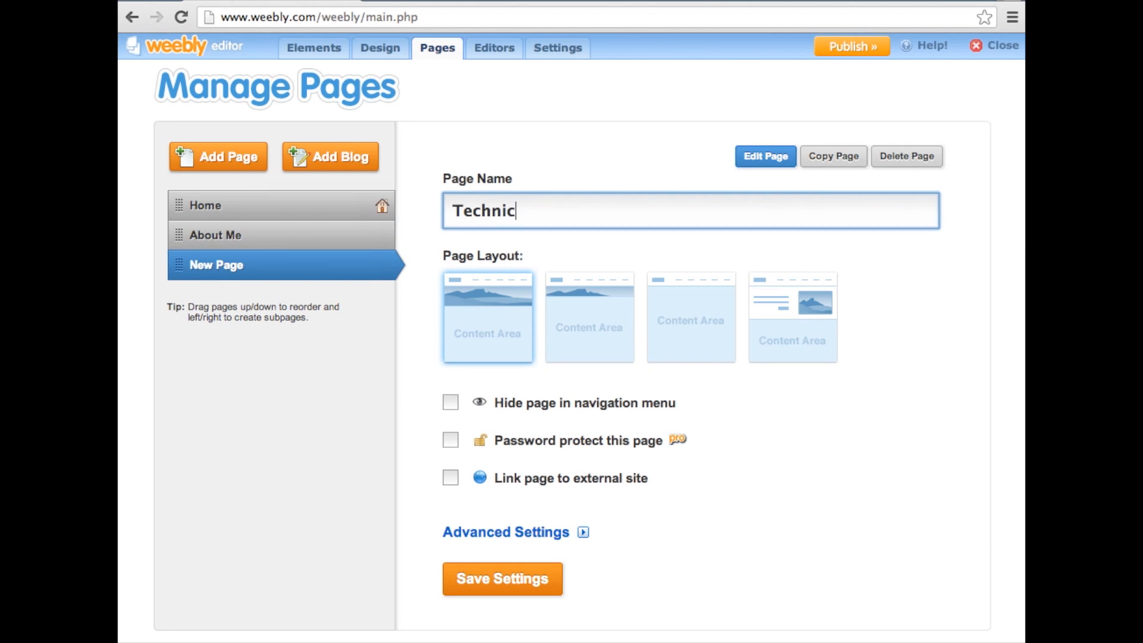
{"action": "type", "text": "ills"}
{"action": "left_click", "coordinate": [705, 321]}
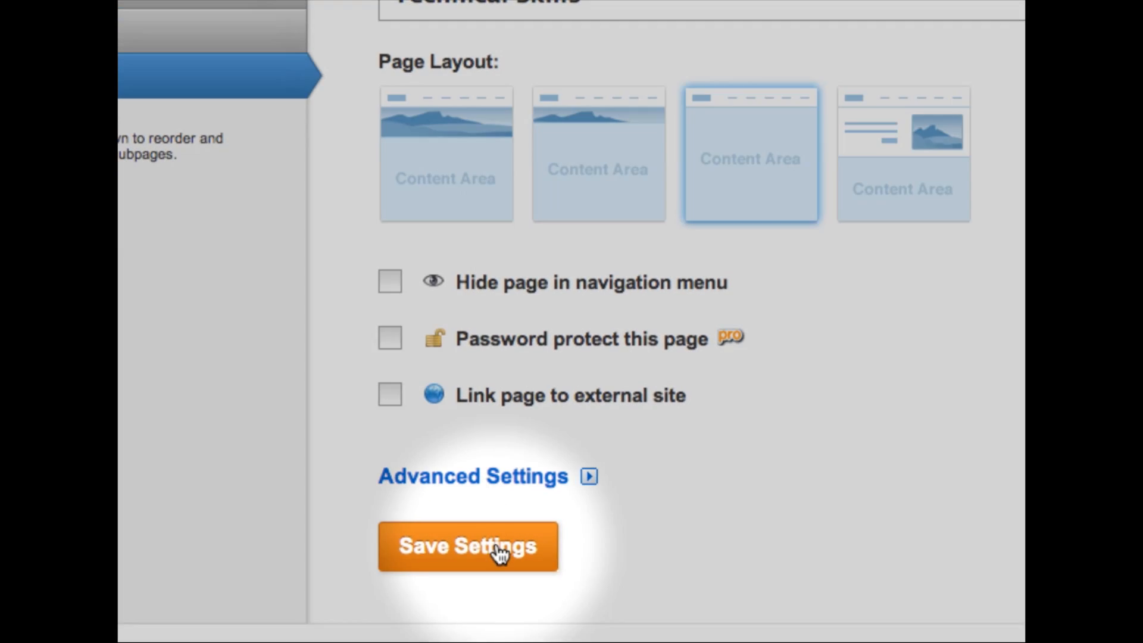
{"action": "left_click", "coordinate": [499, 553]}
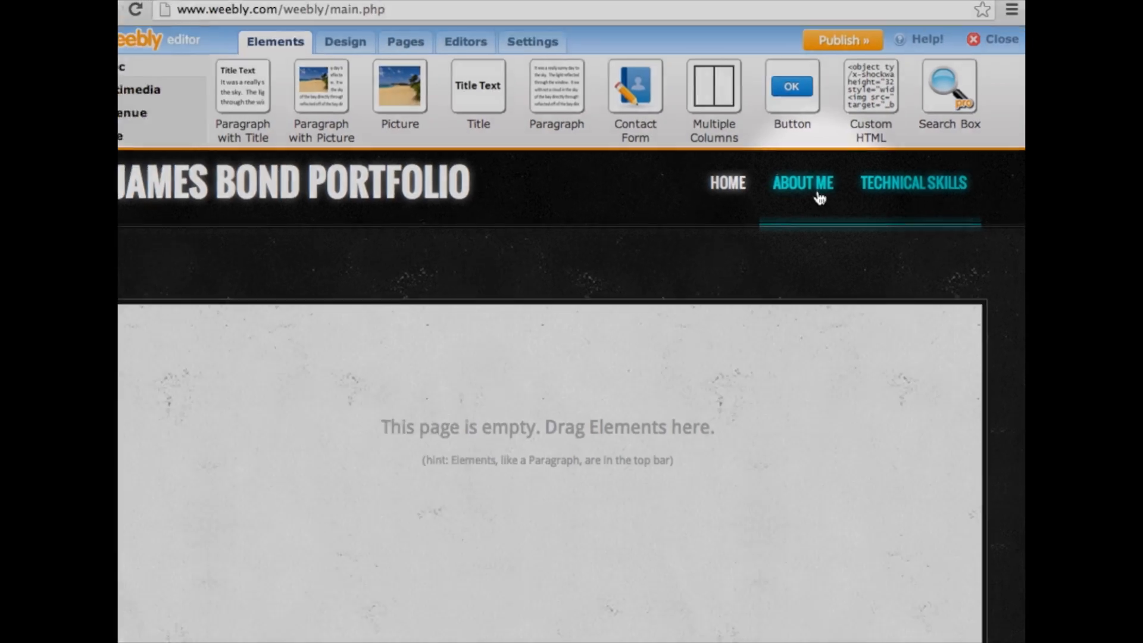
Place a Paragraph with Picture element on the About Me page and set its heading to "ABOUT ME"
{"action": "left_click", "coordinate": [824, 195]}
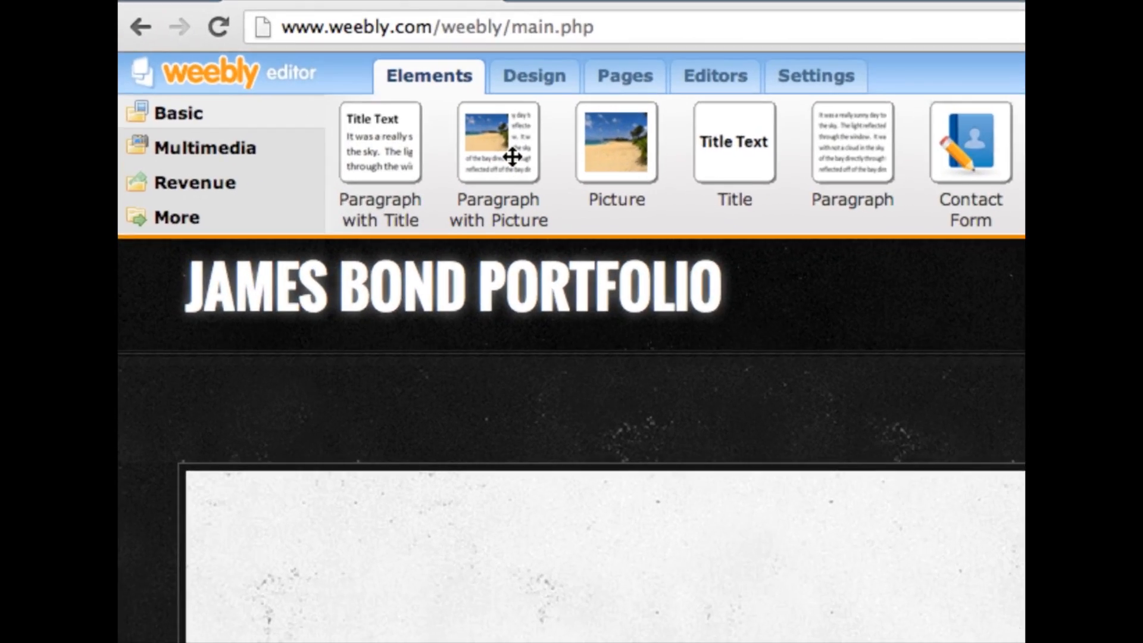
{"action": "left_click_drag", "start_coordinate": [367, 104], "coordinate": [367, 111]}
{"action": "left_click_drag", "start_coordinate": [521, 179], "coordinate": [470, 608]}
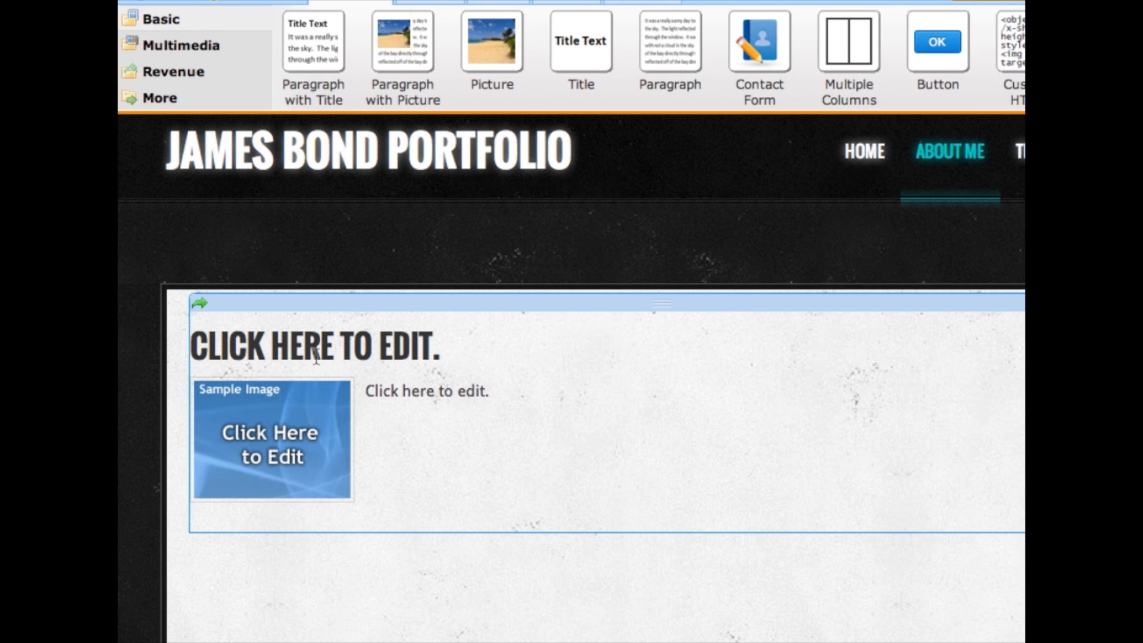
{"action": "type", "text": "ABOUT M"}
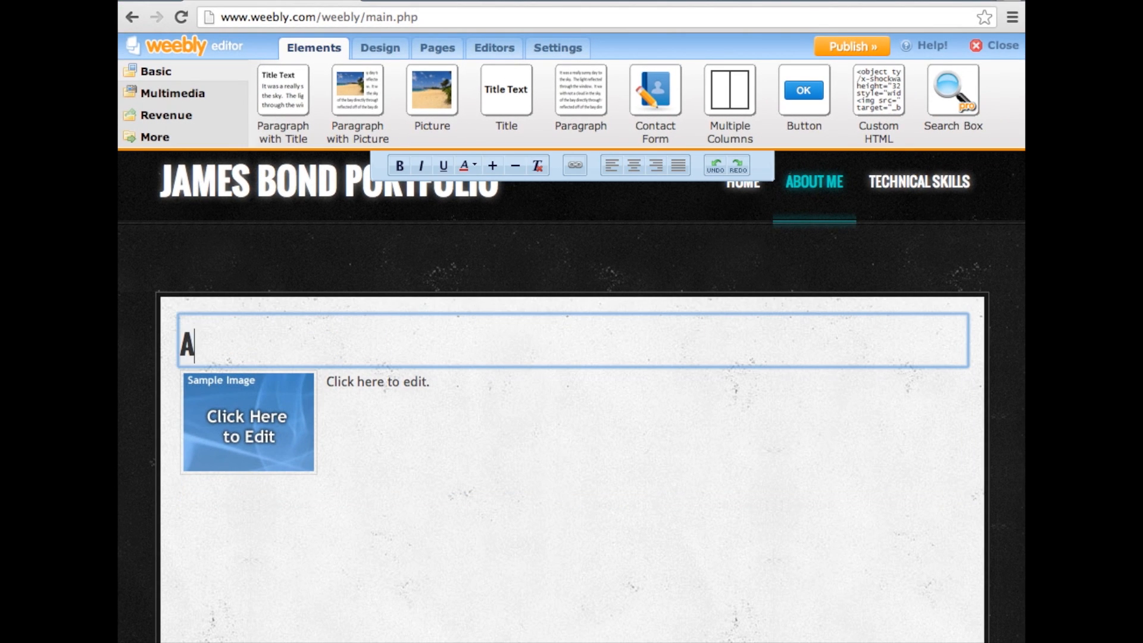
{"action": "type", "text": "E"}
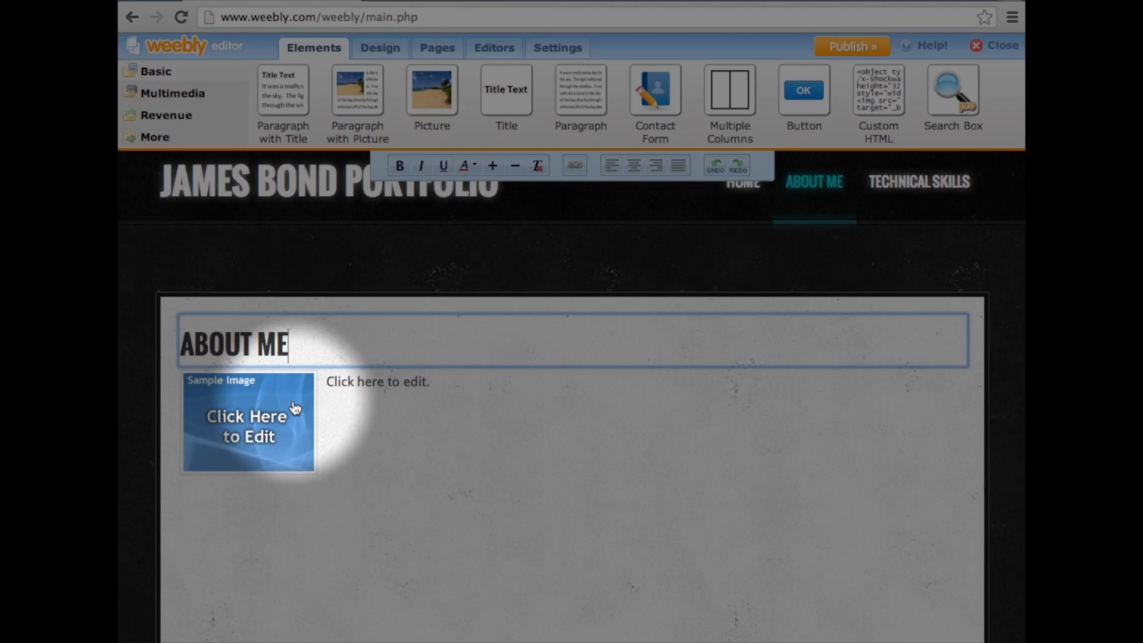
Replace the sample image with My Picture.jpg from the Desktop and paste the copied biography into the paragraph beside it
{"action": "left_click", "coordinate": [296, 408]}
{"action": "left_click", "coordinate": [433, 380]}
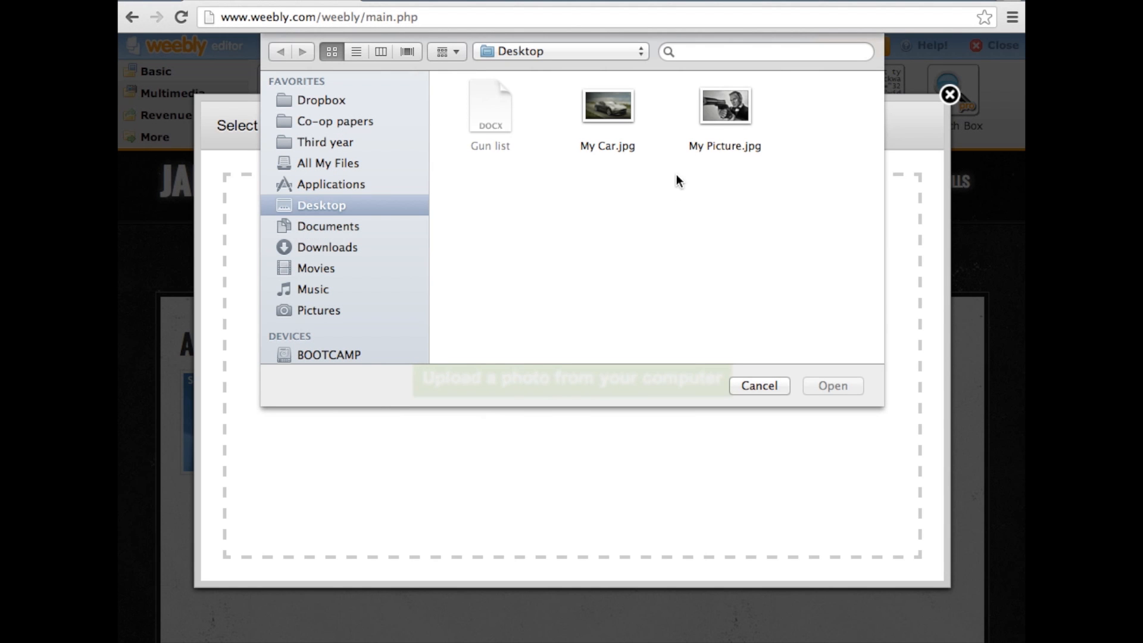
{"action": "left_click", "coordinate": [717, 112]}
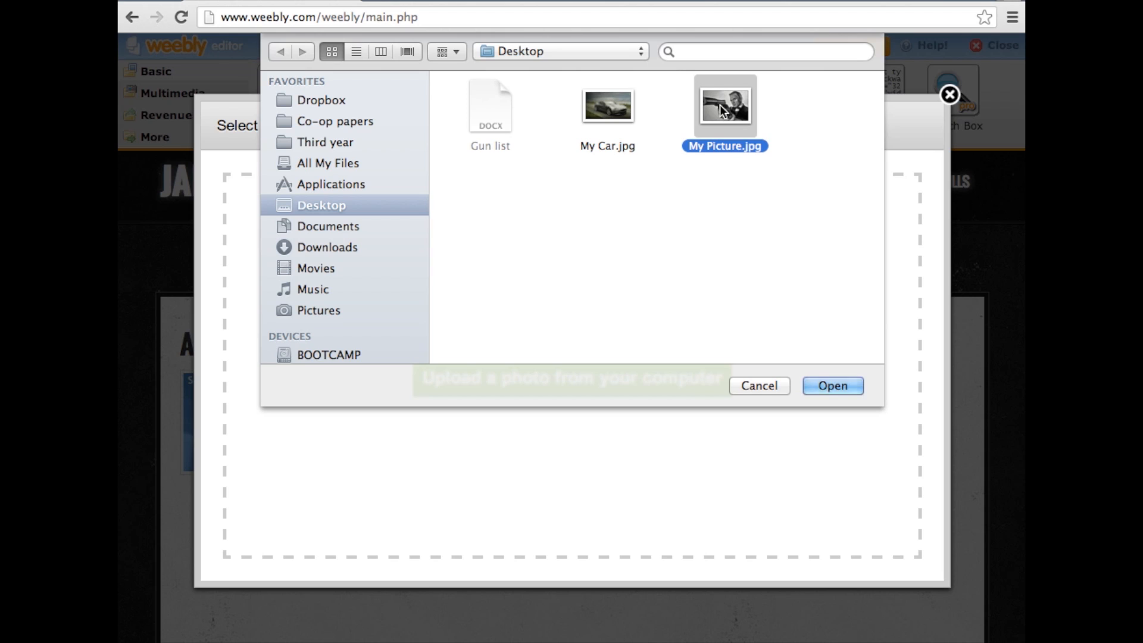
{"action": "left_click", "coordinate": [810, 385]}
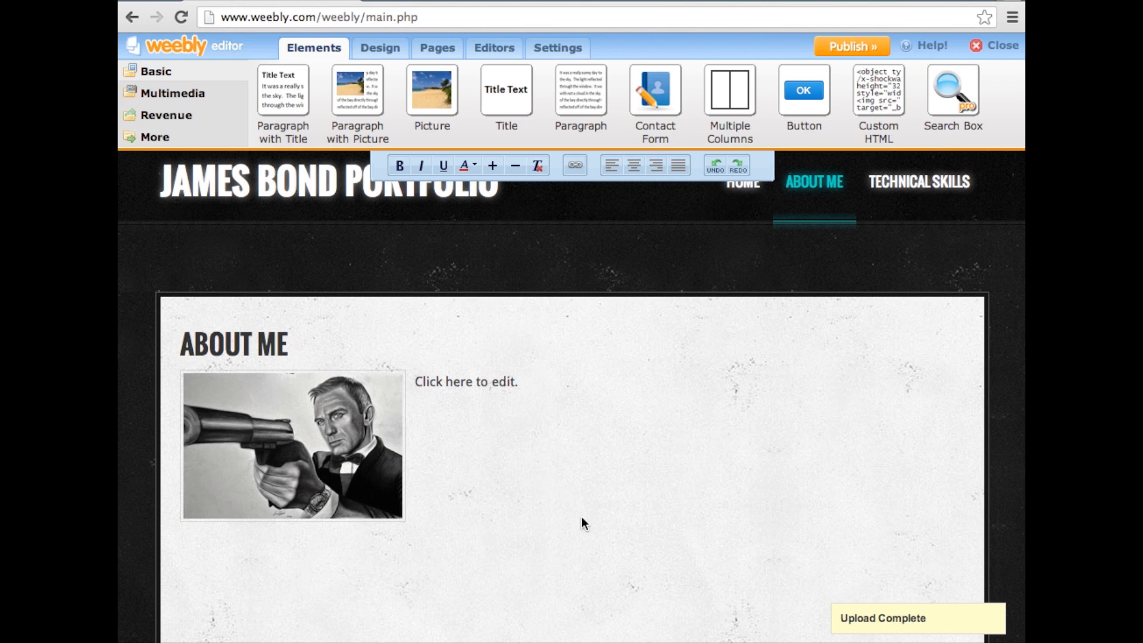
{"action": "left_click", "coordinate": [511, 388]}
{"action": "key", "text": "ctrl+v"}
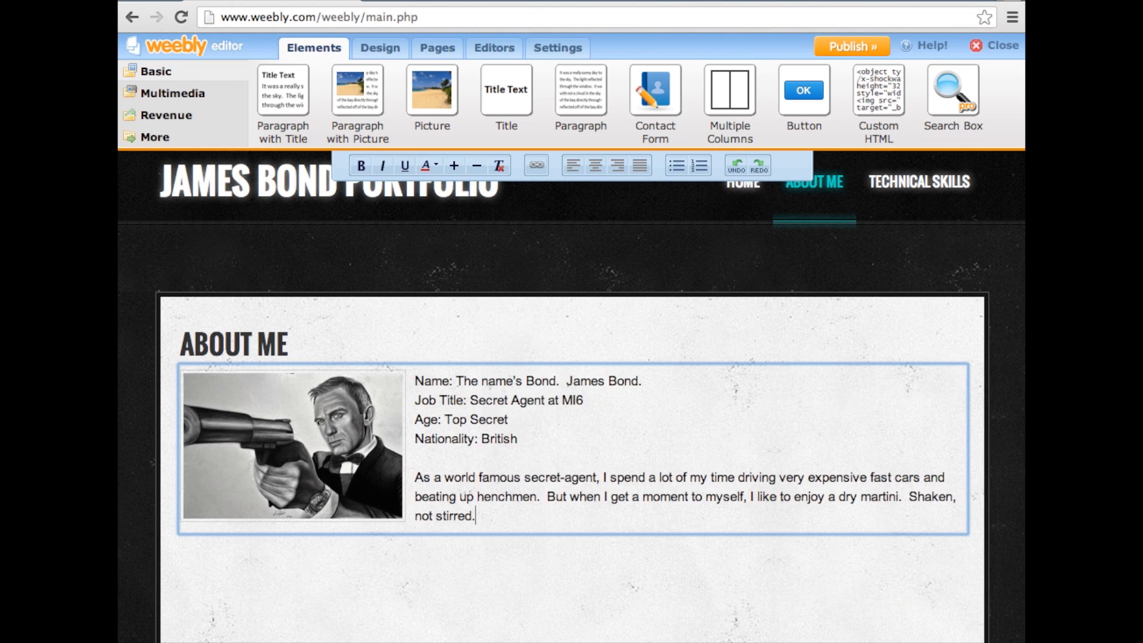
Finish editing the biography and enter the site owner's e-mail address for the mail icon in the header's social links
{"action": "left_click", "coordinate": [554, 288]}
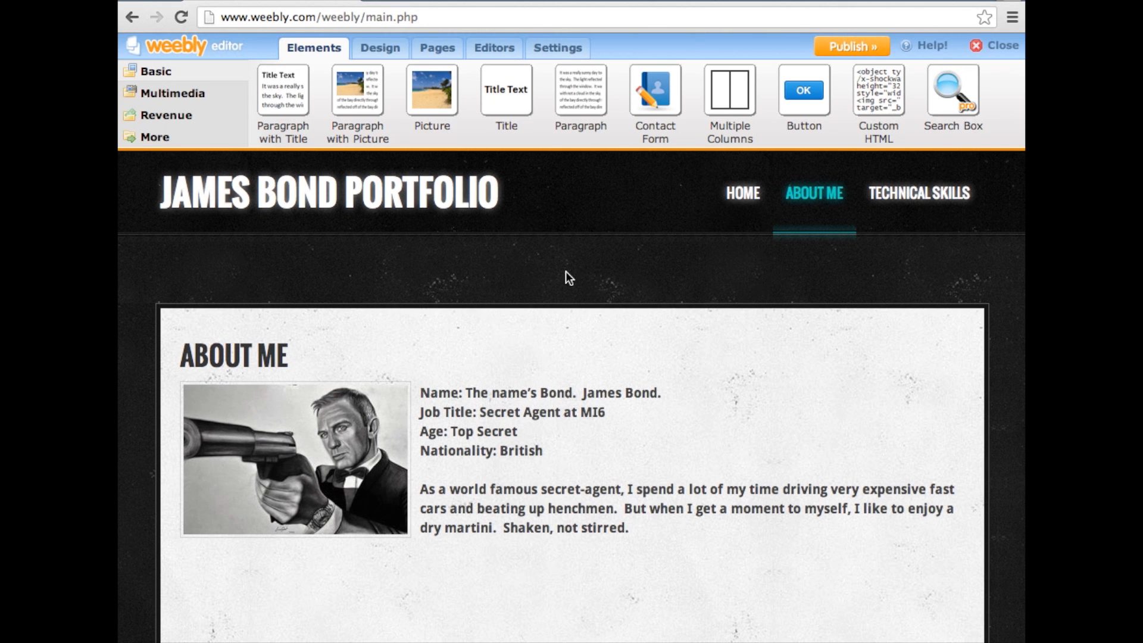
{"action": "scroll", "coordinate": [566, 277], "scroll_direction": "up", "scroll_amount": 2}
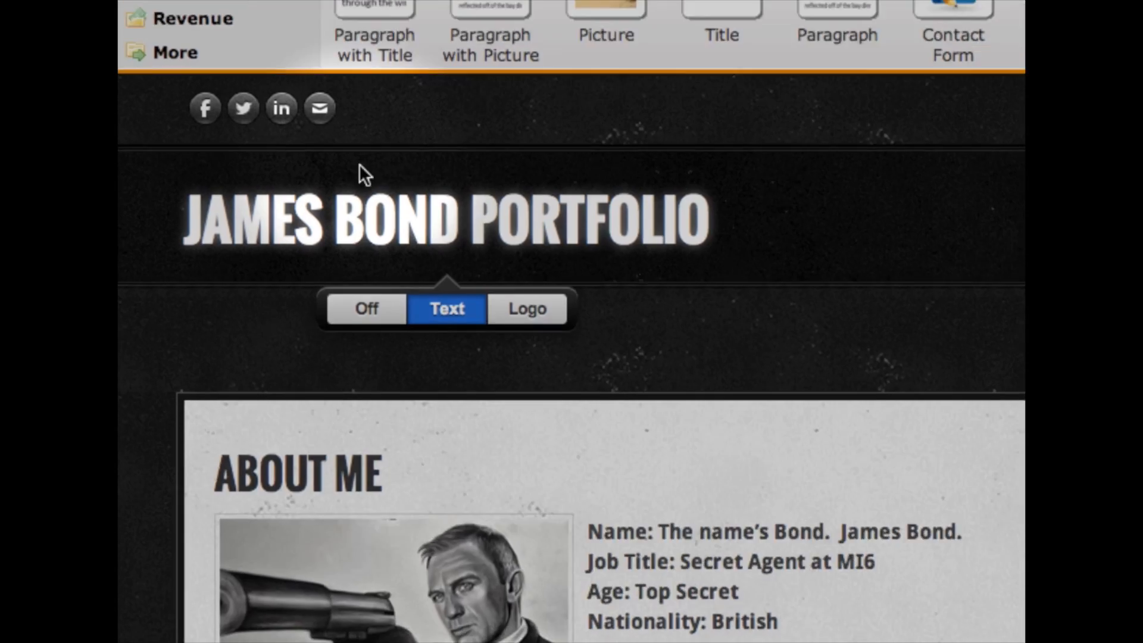
{"action": "left_click", "coordinate": [248, 174]}
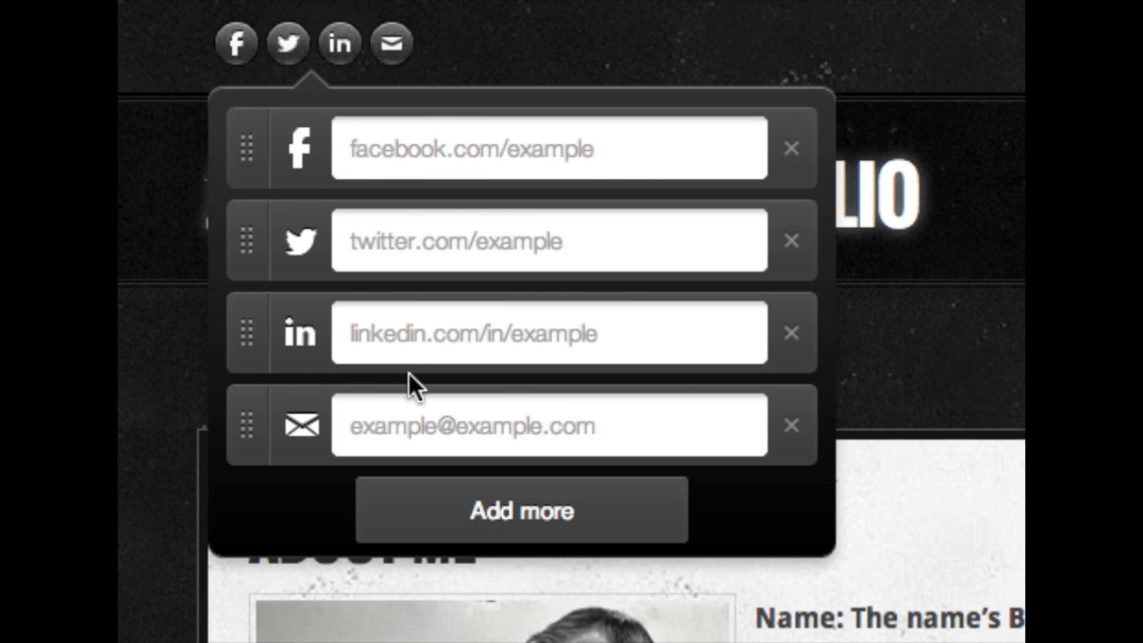
{"action": "left_click", "coordinate": [408, 424]}
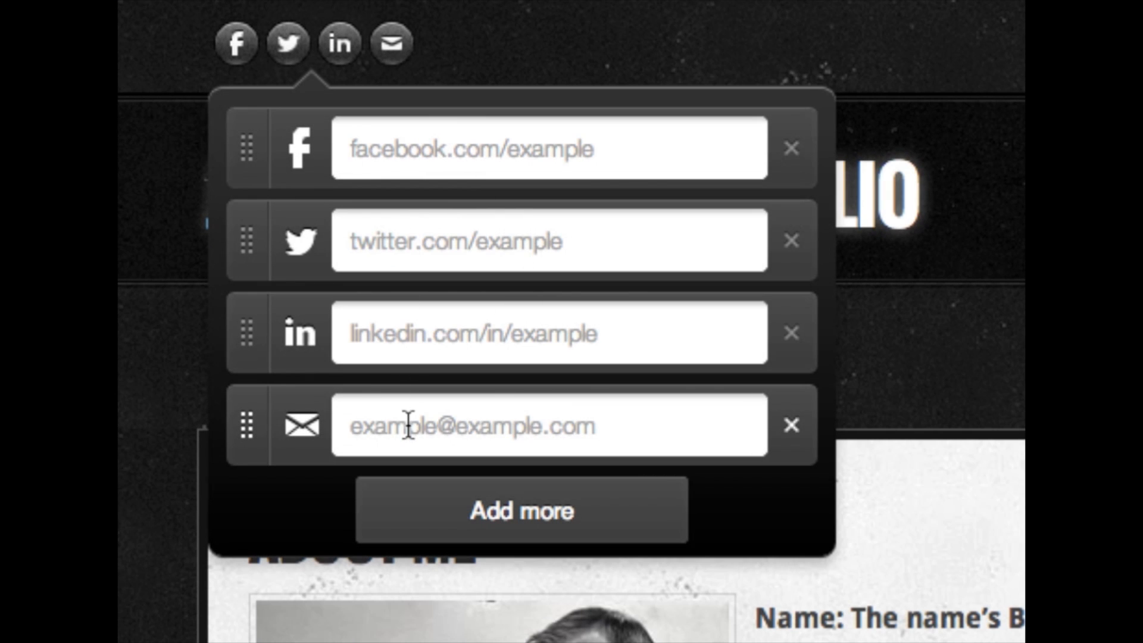
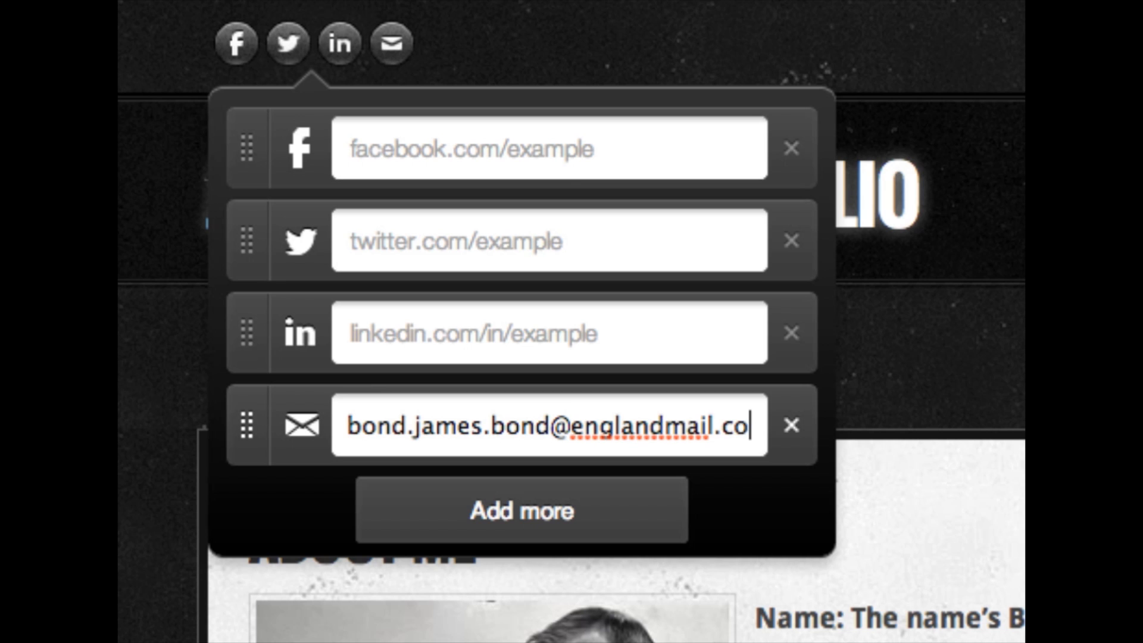
Enter the site owner's Twitter handle in the header's social links
{"action": "left_click", "coordinate": [398, 234]}
{"action": "type", "text": "@ja"}
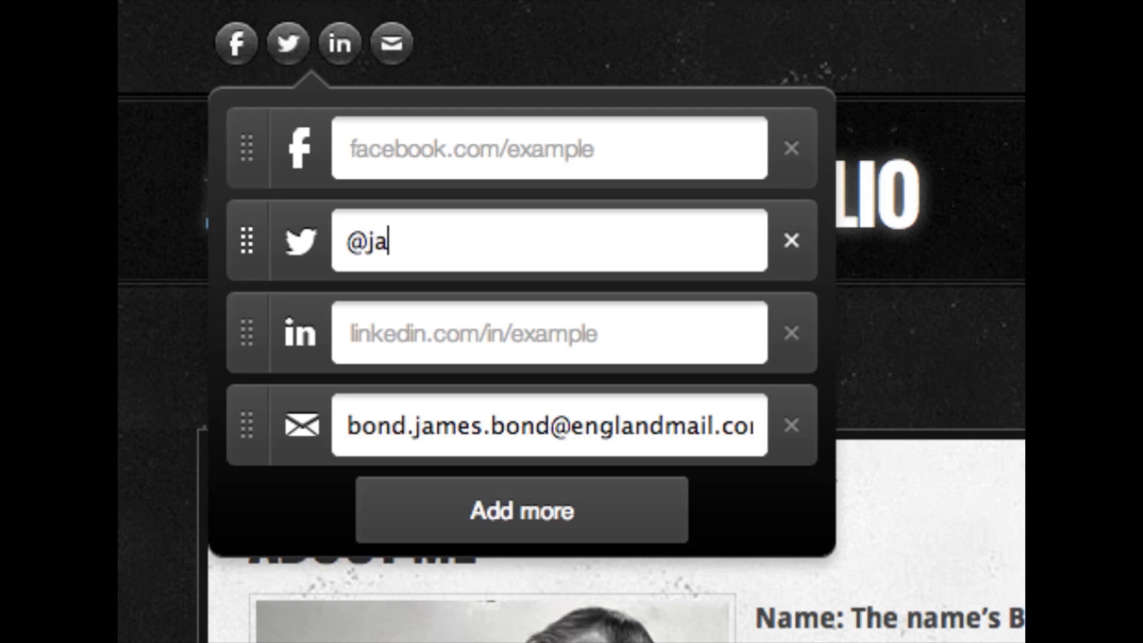
{"action": "type", "text": "mesbond"}
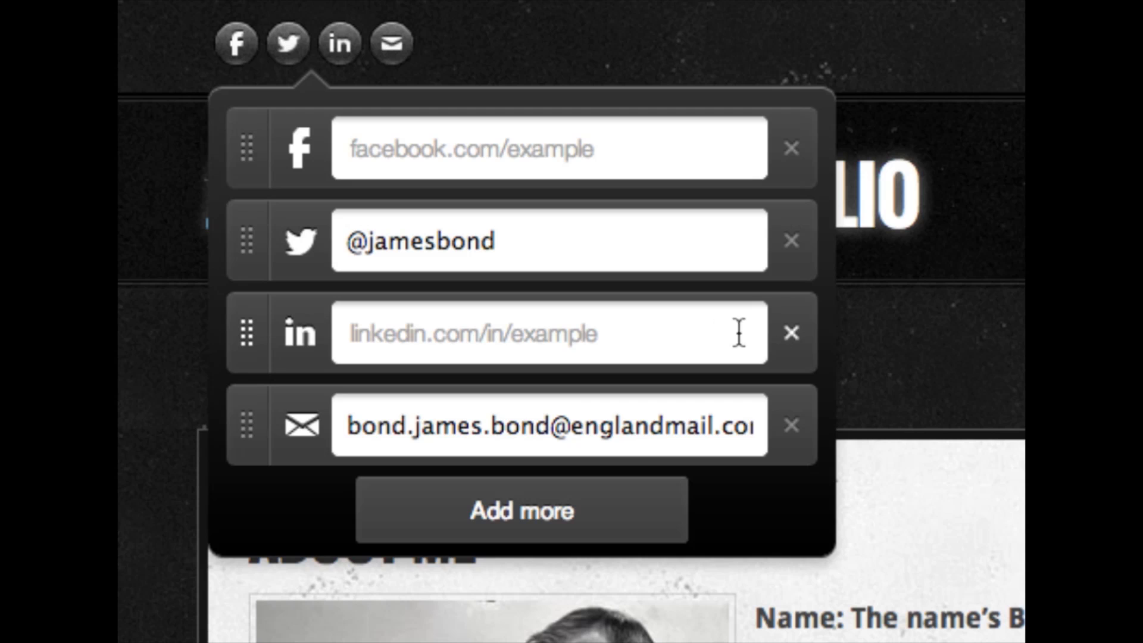
Remove the LinkedIn and Facebook entries from the header's social links and close the link settings
{"action": "left_click", "coordinate": [790, 334]}
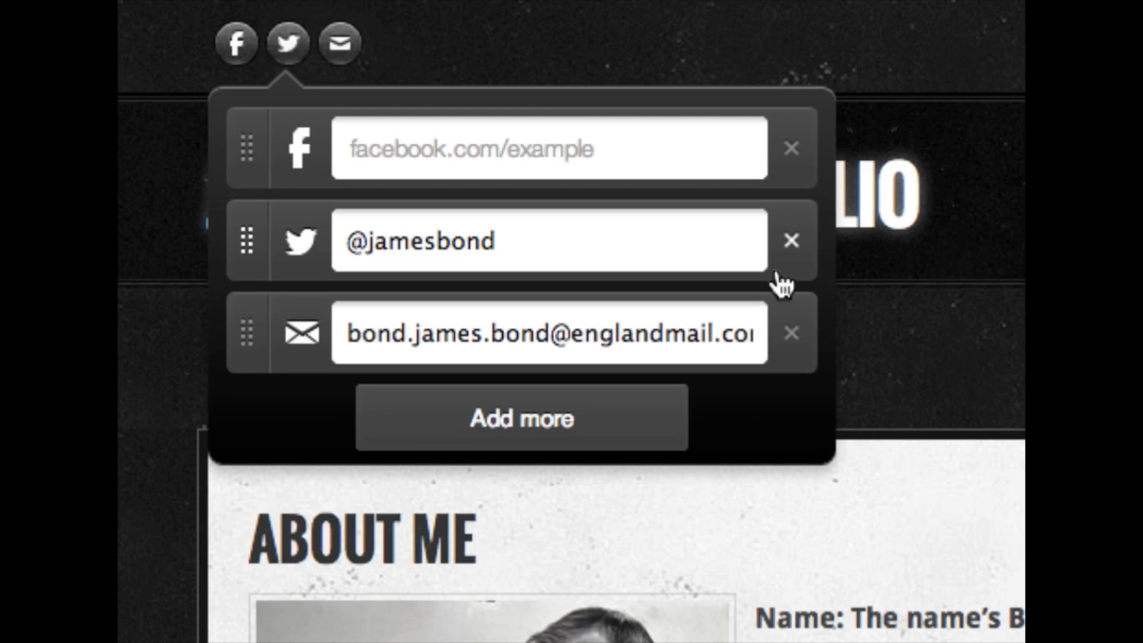
{"action": "left_click", "coordinate": [791, 152]}
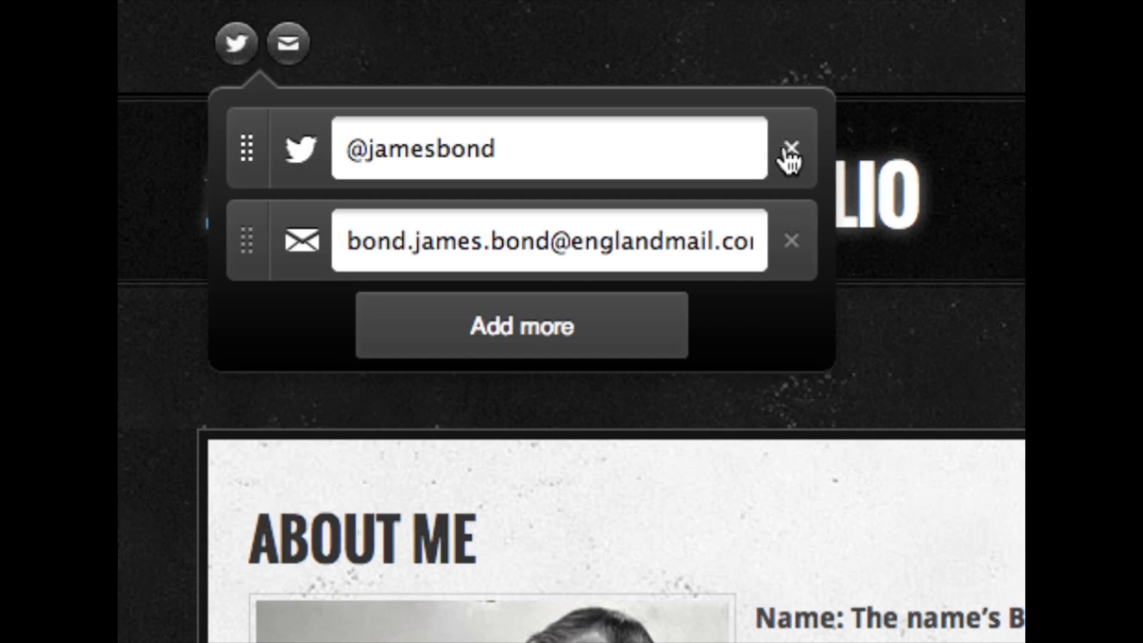
{"action": "left_click", "coordinate": [938, 84]}
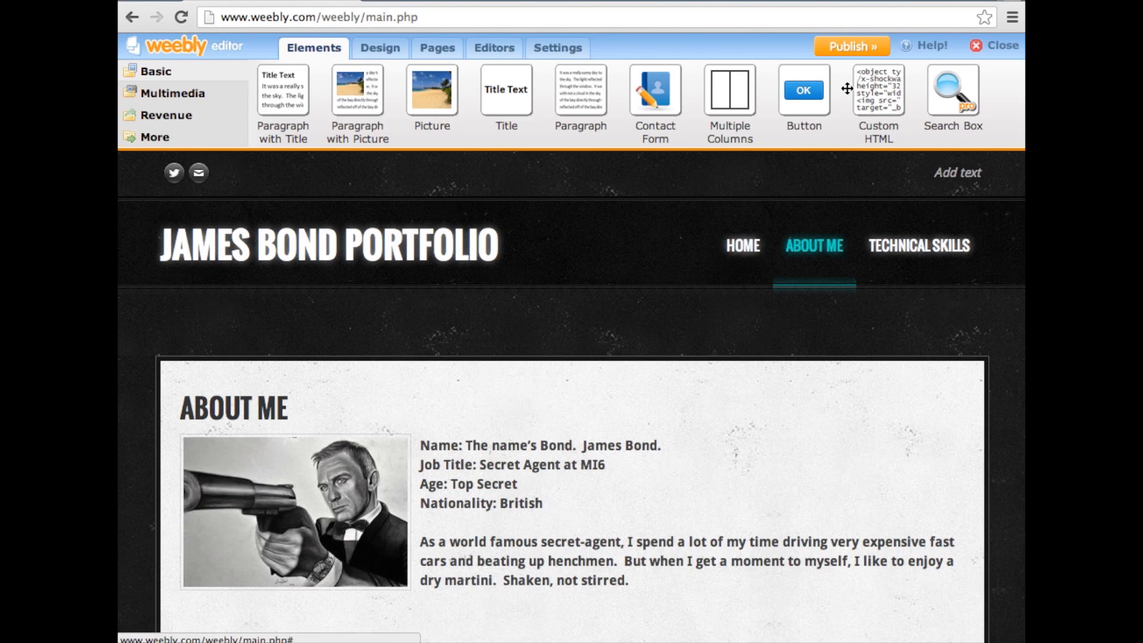
Publish the site on the Weebly.com subdomain jamesbondportfolio, filling in the human-verification words
{"action": "left_click", "coordinate": [862, 51]}
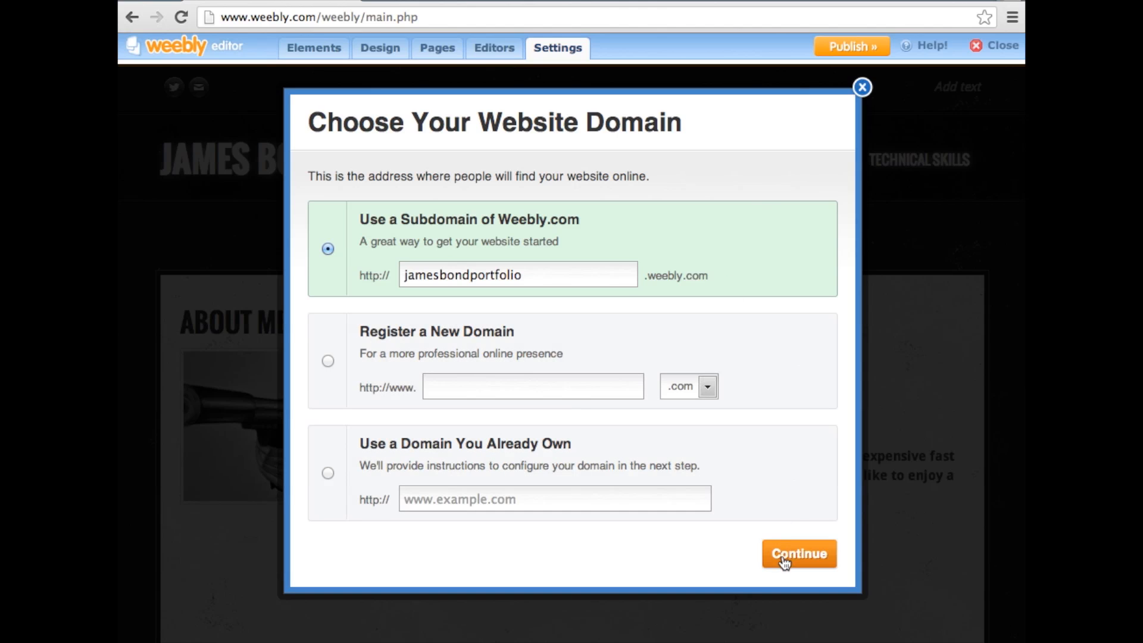
{"action": "left_click", "coordinate": [783, 560]}
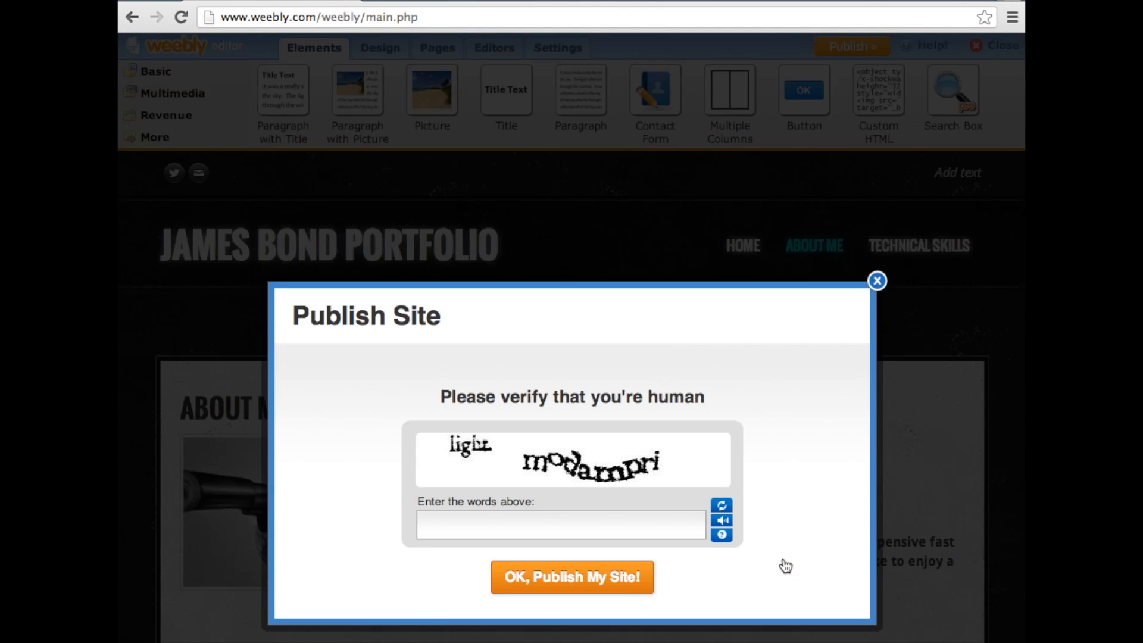
{"action": "left_click", "coordinate": [666, 516]}
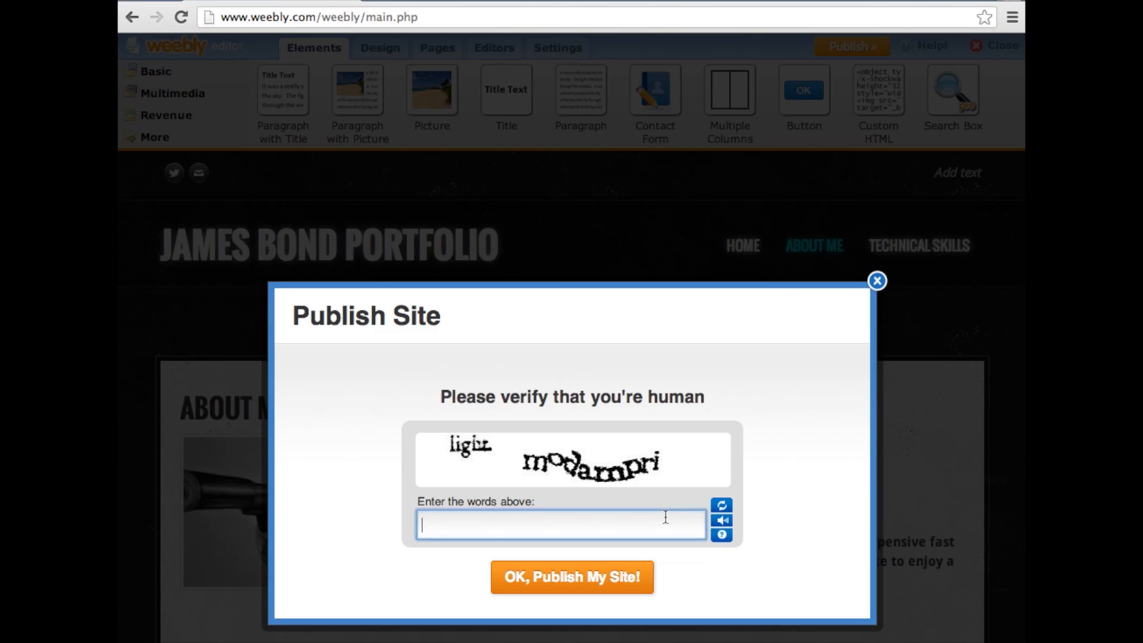
{"action": "type", "text": "ligiu modampri"}
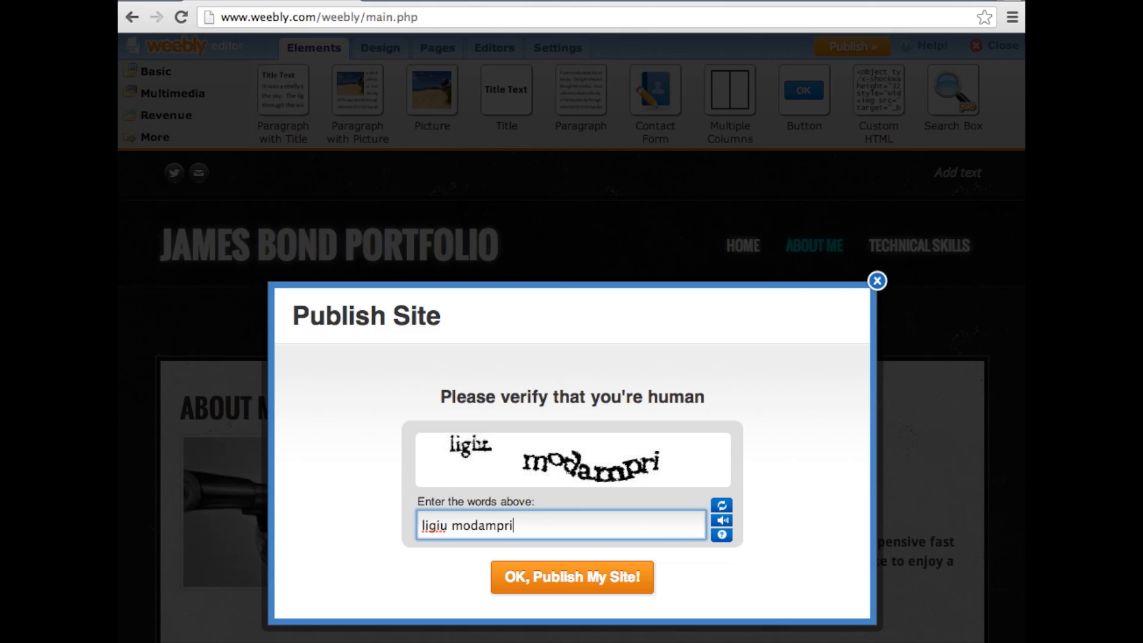
{"action": "left_click", "coordinate": [628, 588]}
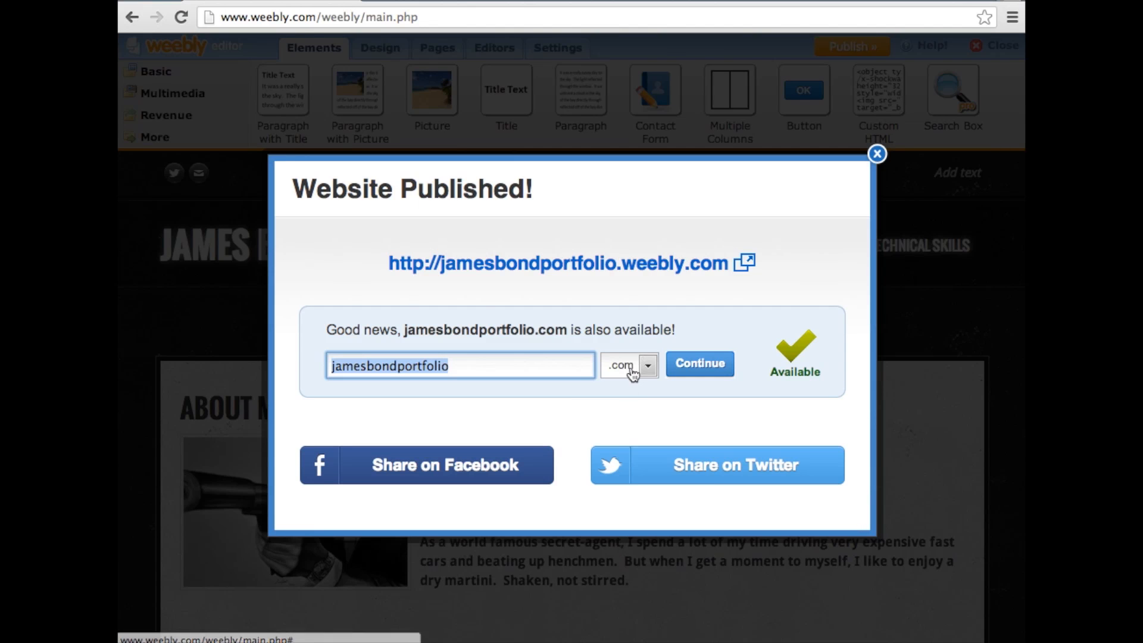
Open the published site and examine its Home page and About Me page
{"action": "left_click", "coordinate": [665, 276]}
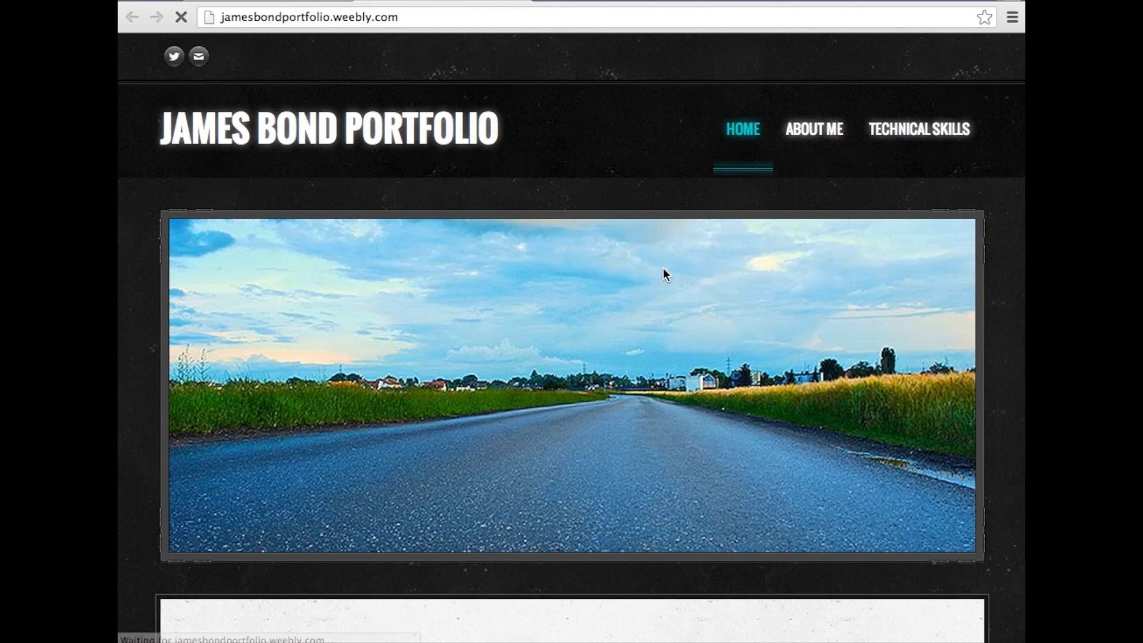
{"action": "scroll", "coordinate": [663, 269], "scroll_direction": "down", "scroll_amount": 3}
{"action": "scroll", "coordinate": [663, 268], "scroll_direction": "down", "scroll_amount": 6}
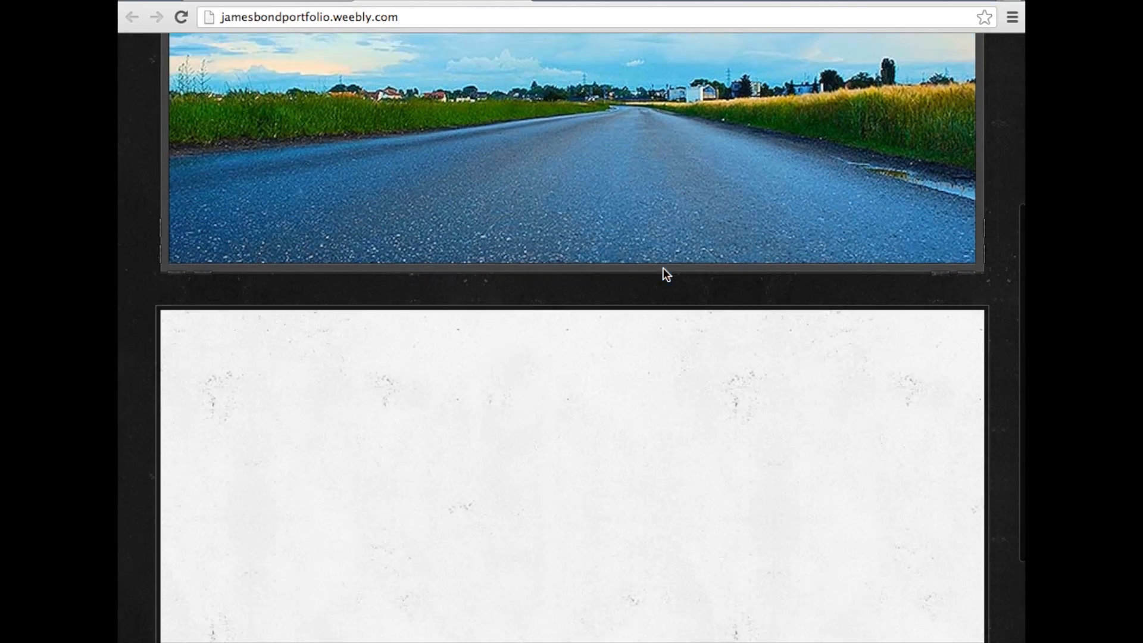
{"action": "scroll", "coordinate": [663, 268], "scroll_direction": "up", "scroll_amount": 9}
{"action": "left_click", "coordinate": [797, 129]}
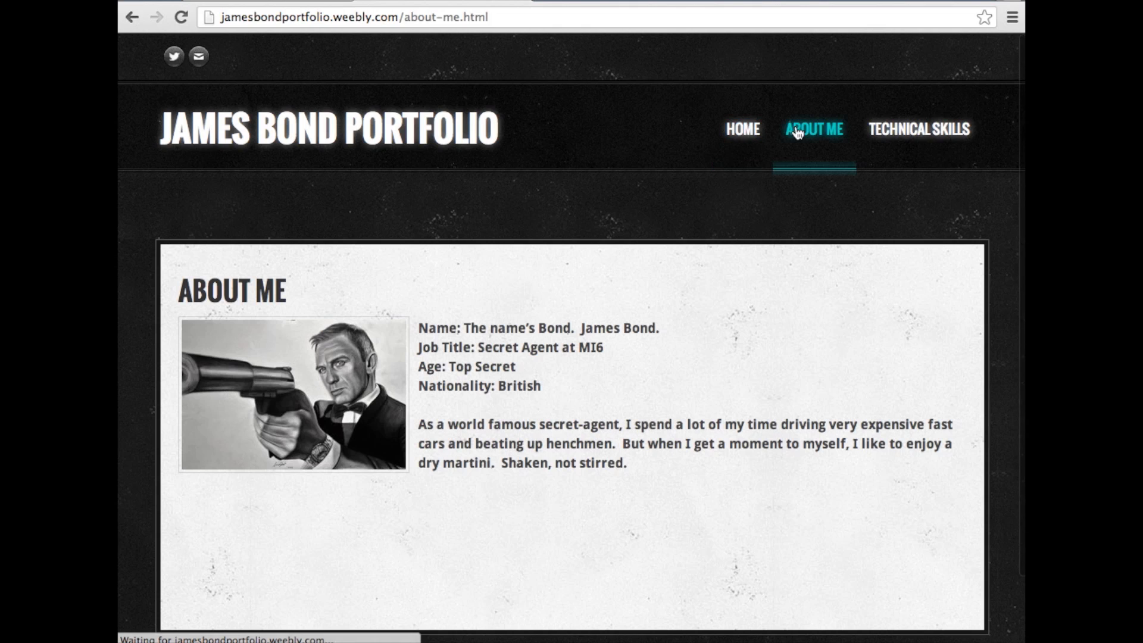